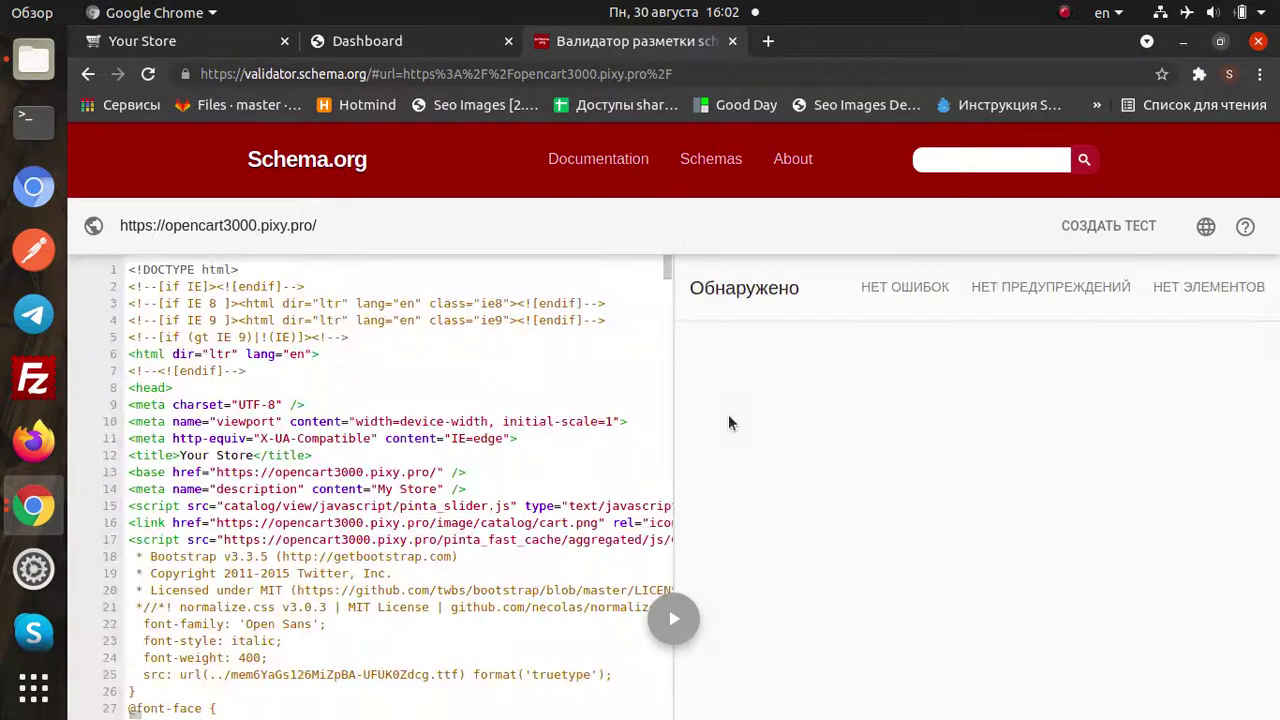
# Switch to the OpenCart admin and upload shema_org_3.0.ocmod.zip with the Extension Installer.
pyautogui.click(445, 47)
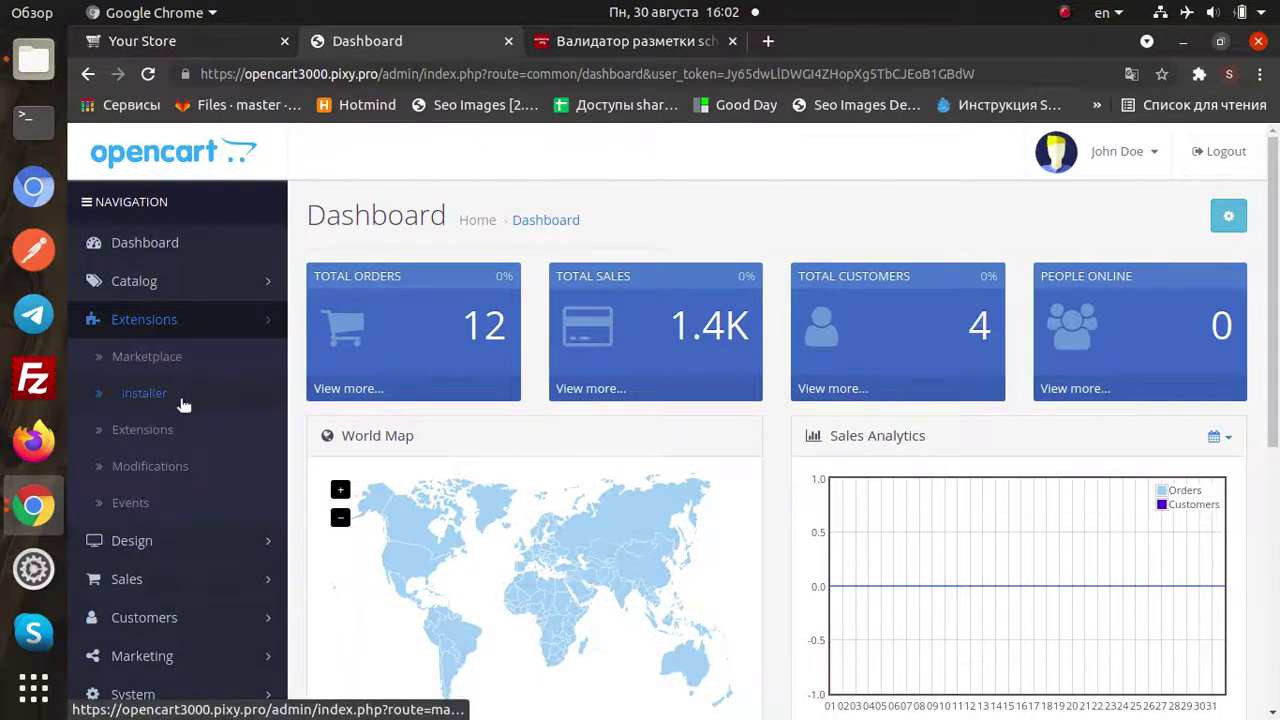
pyautogui.click(144, 394)
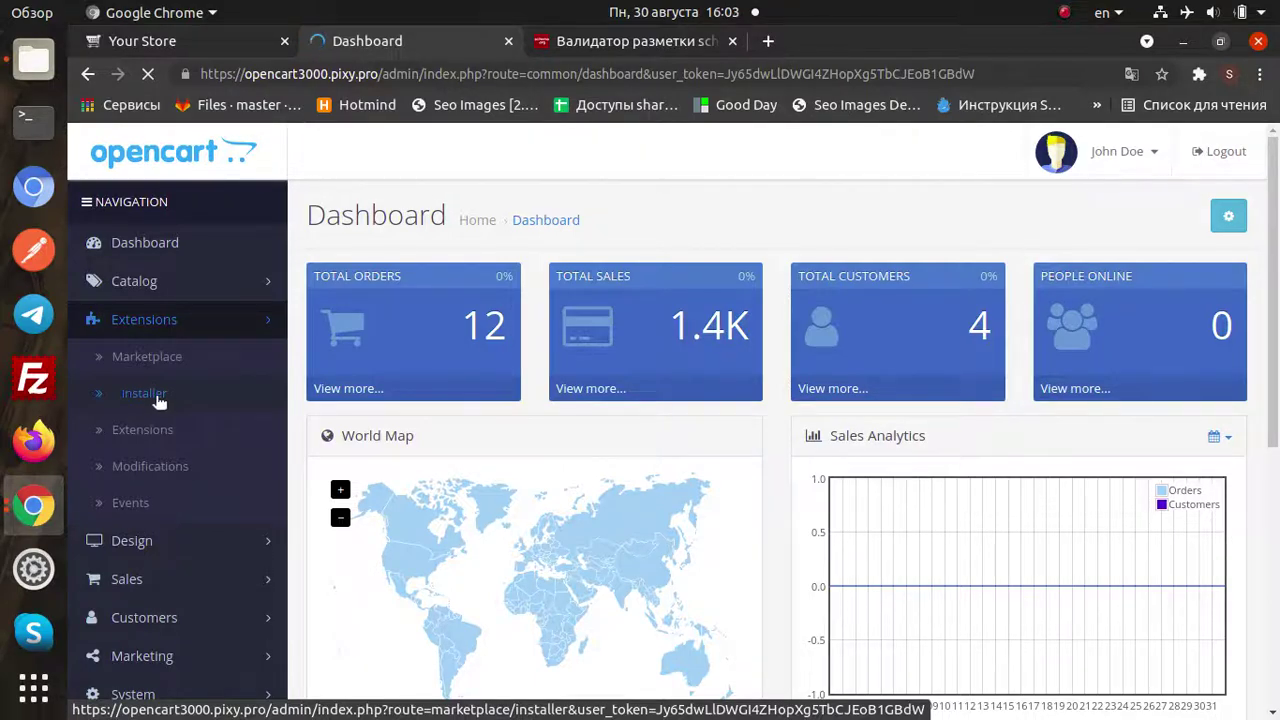
pyautogui.scroll(-1, 515, 395)
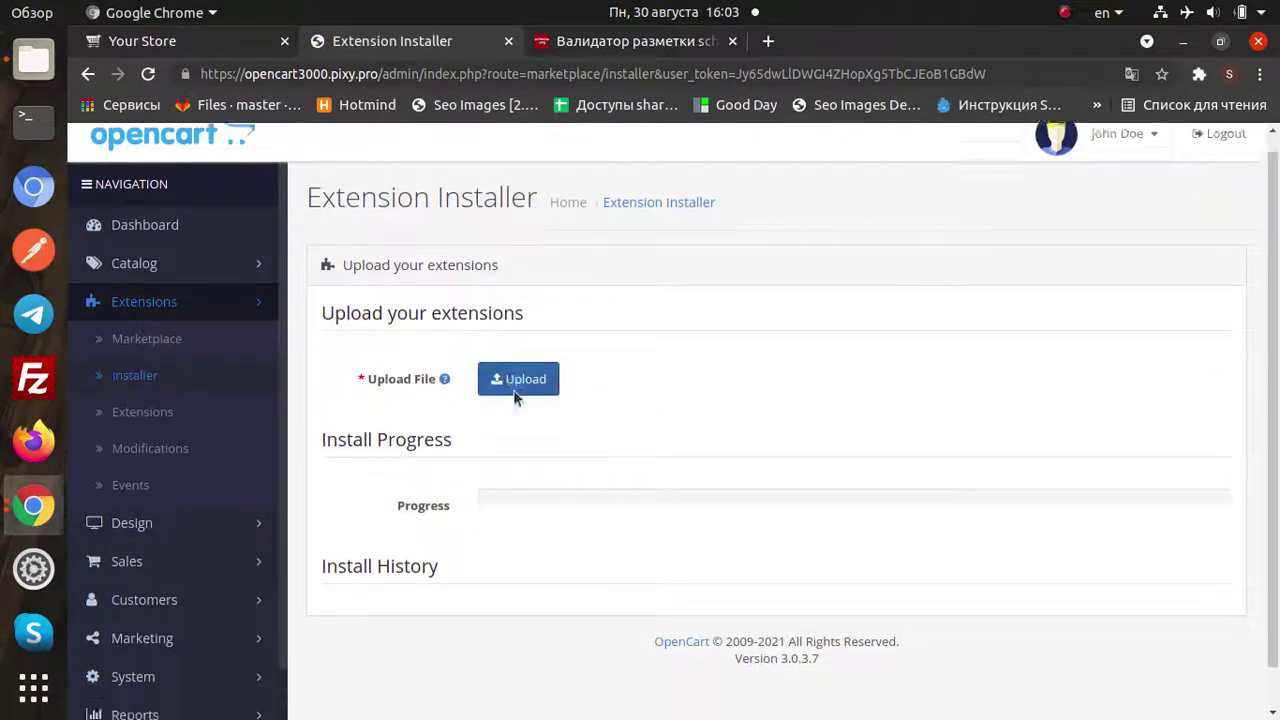
pyautogui.scroll(-1, 515, 395)
pyautogui.click(533, 340)
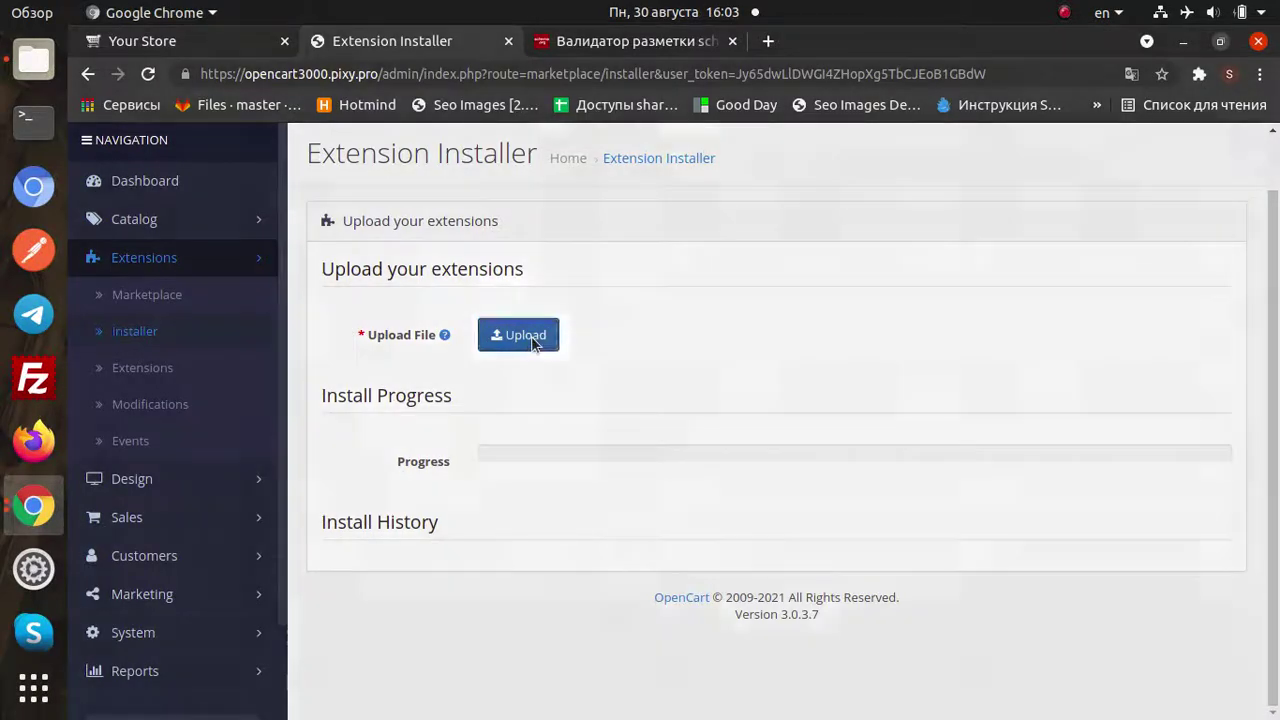
pyautogui.click(485, 264)
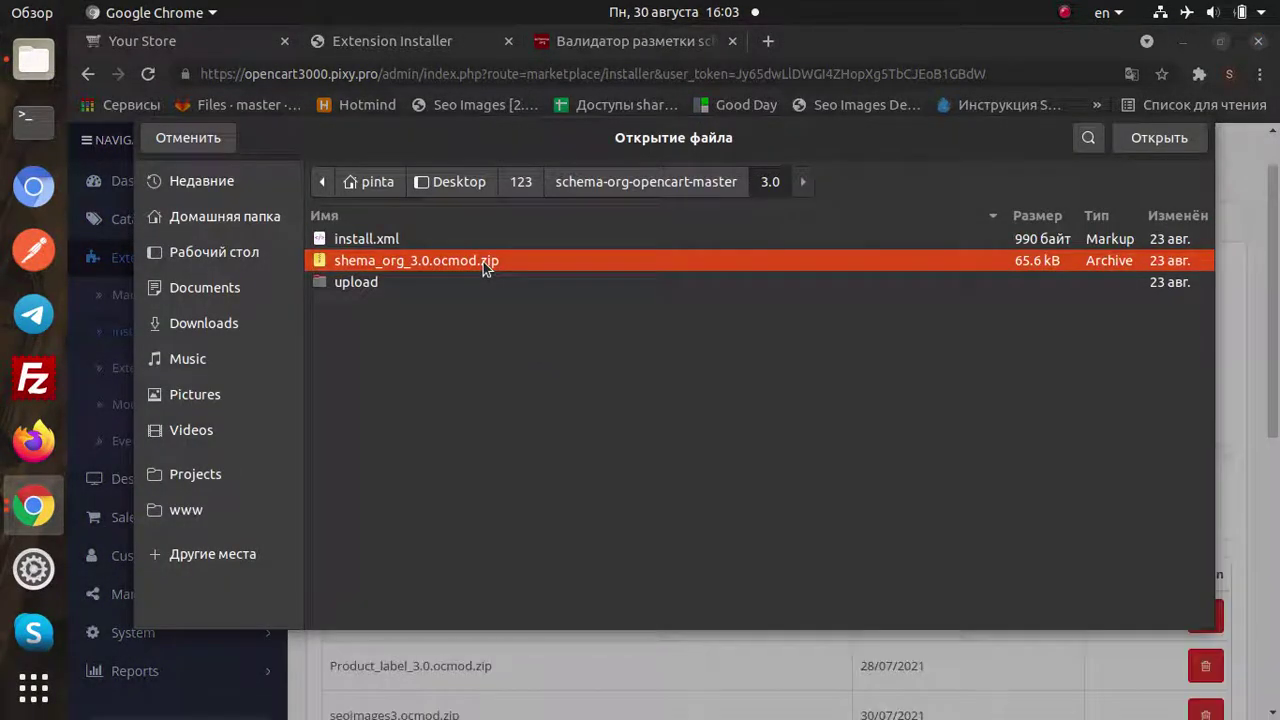
pyautogui.doubleClick(485, 264)
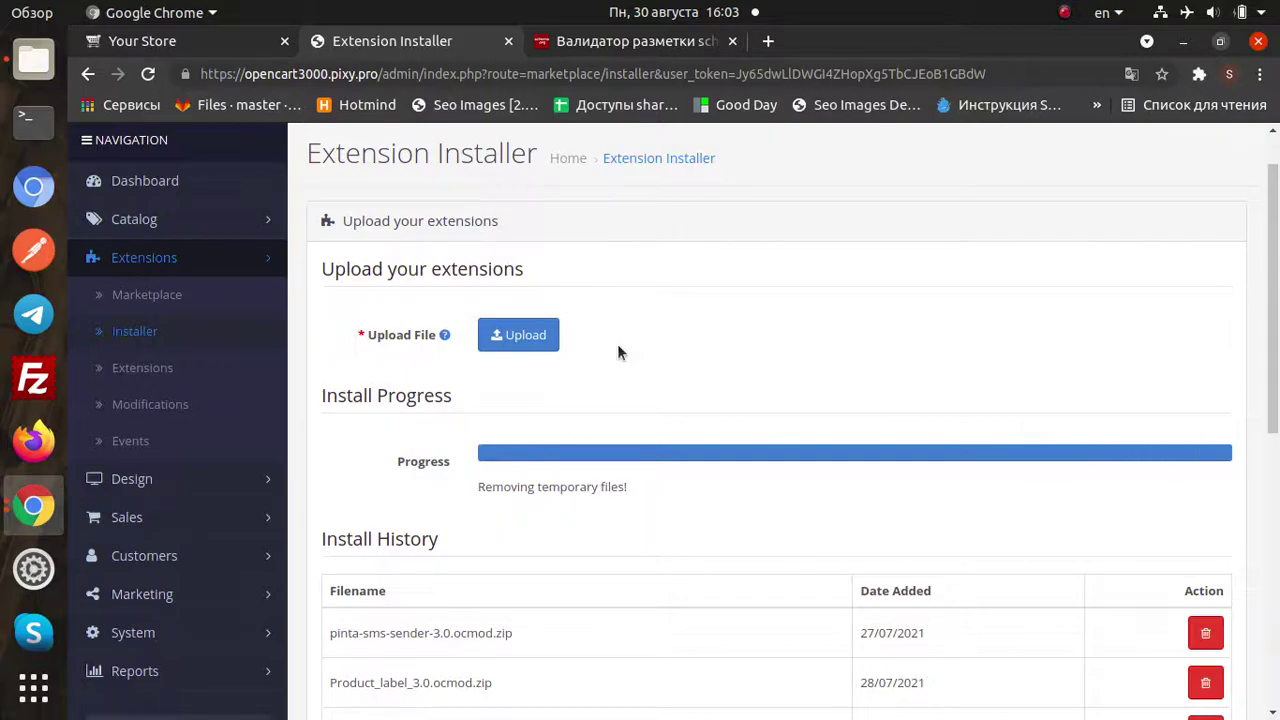
# Clear the store's modification cache and refresh the modifications to rebuild it.
pyautogui.click(172, 406)
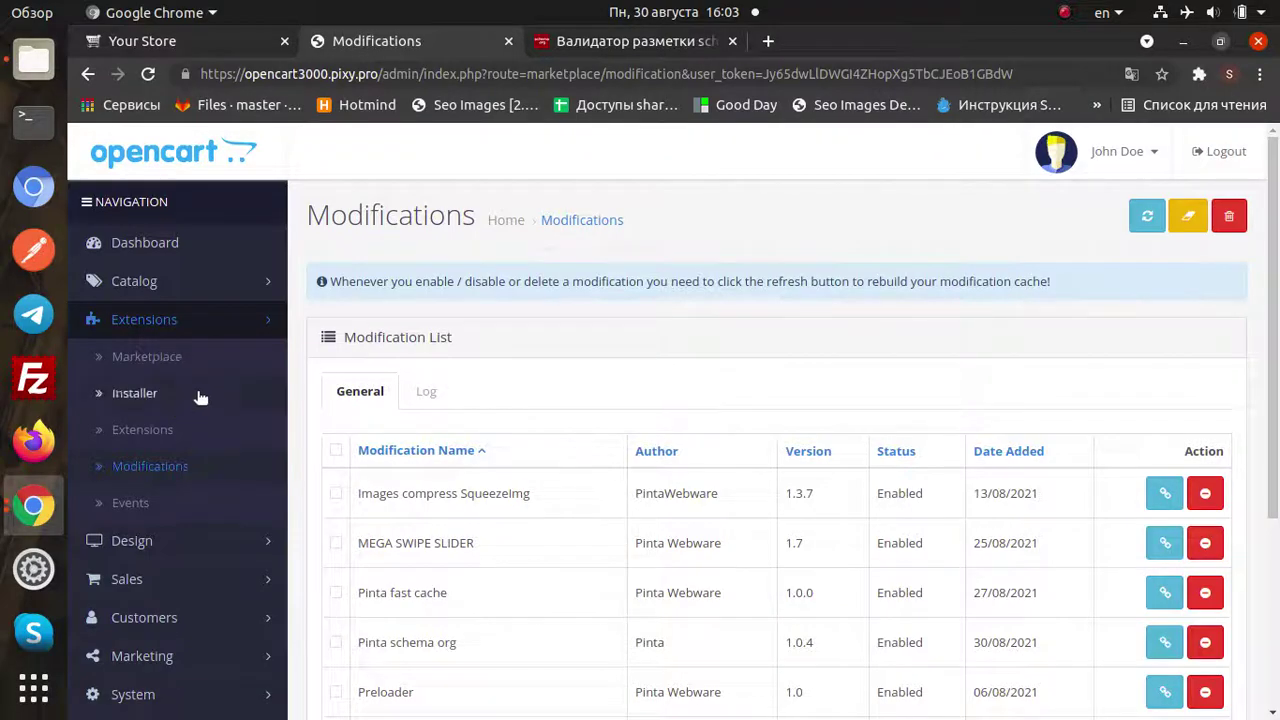
pyautogui.click(1197, 219)
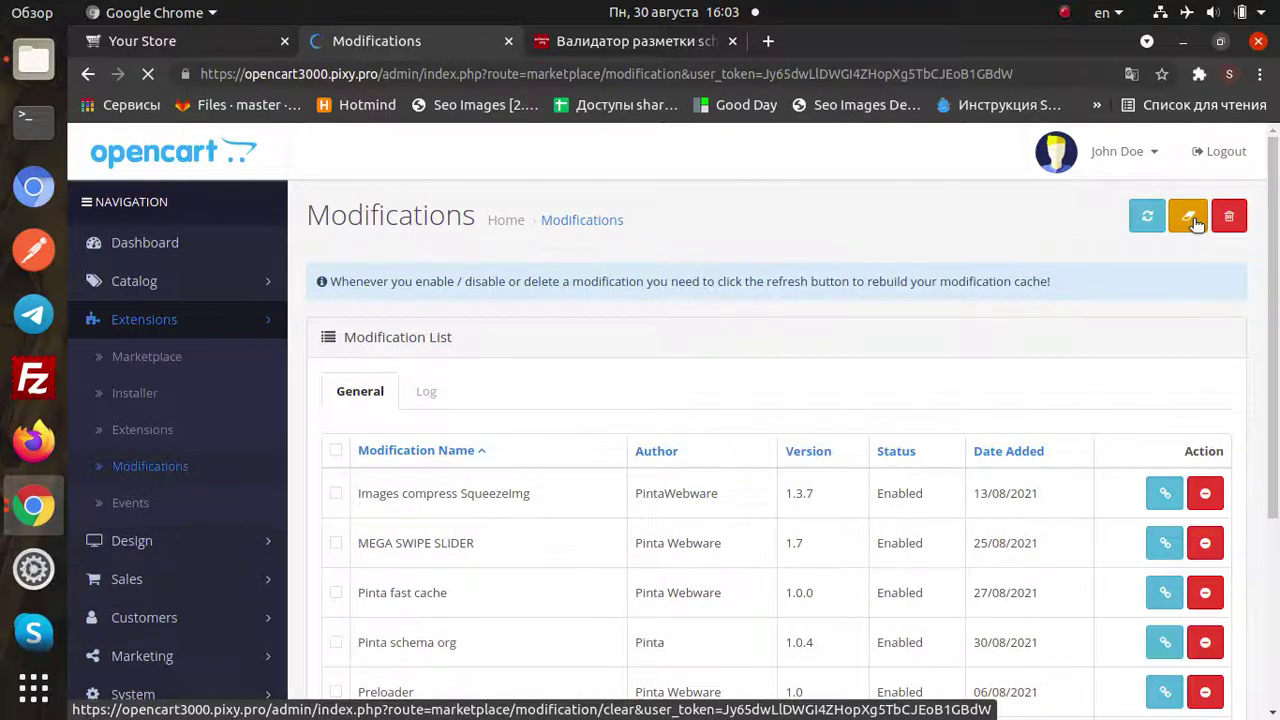
pyautogui.click(1148, 220)
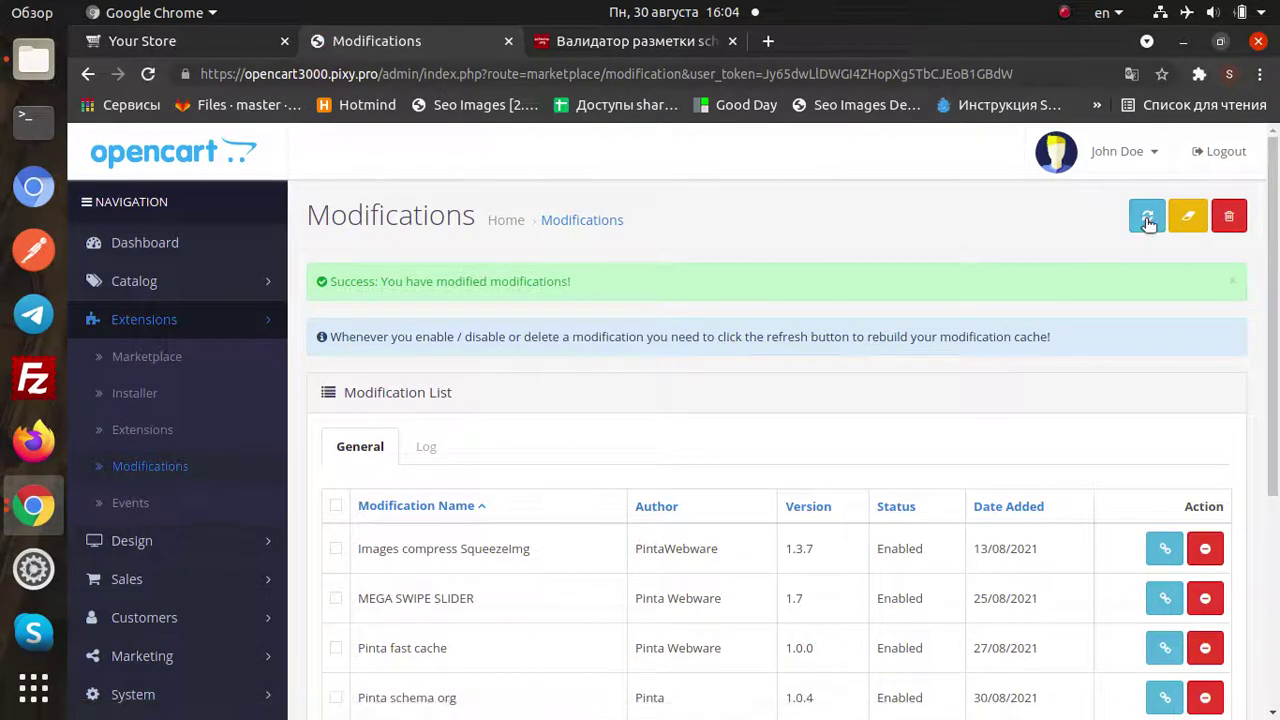
# Show the installed store extensions filtered to the Modules type.
pyautogui.click(155, 434)
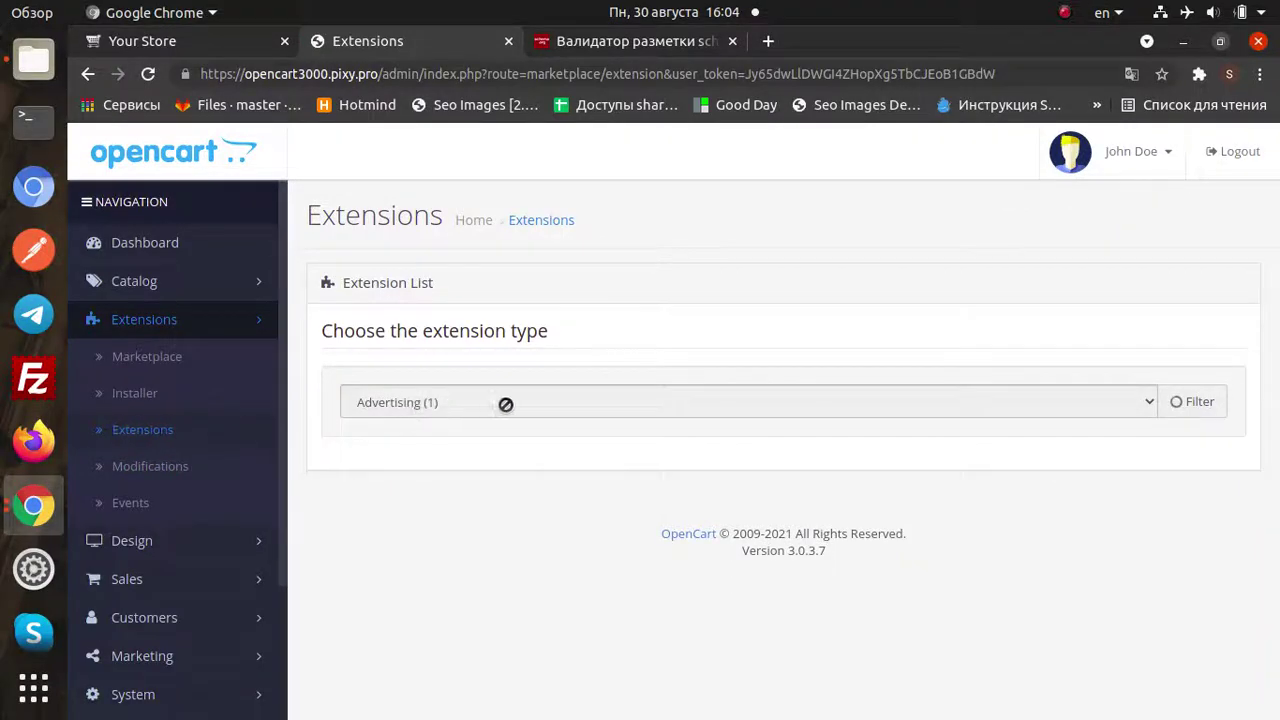
pyautogui.click(1140, 402)
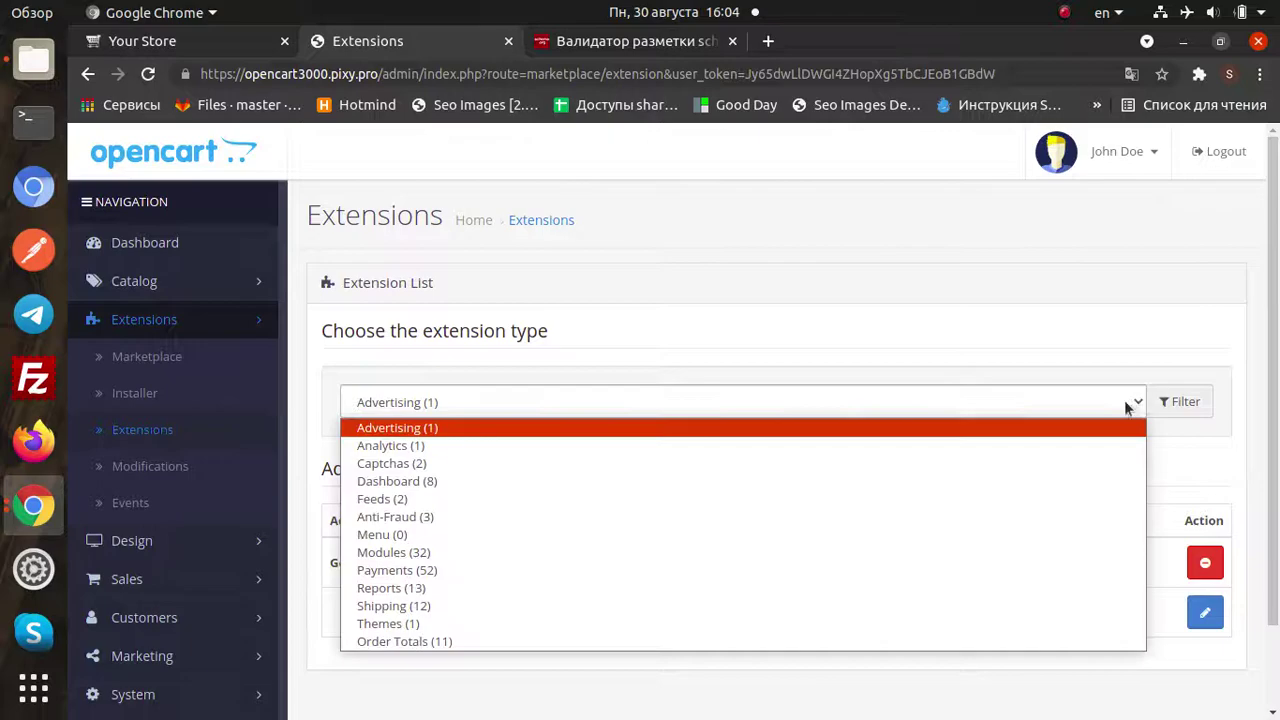
pyautogui.click(640, 553)
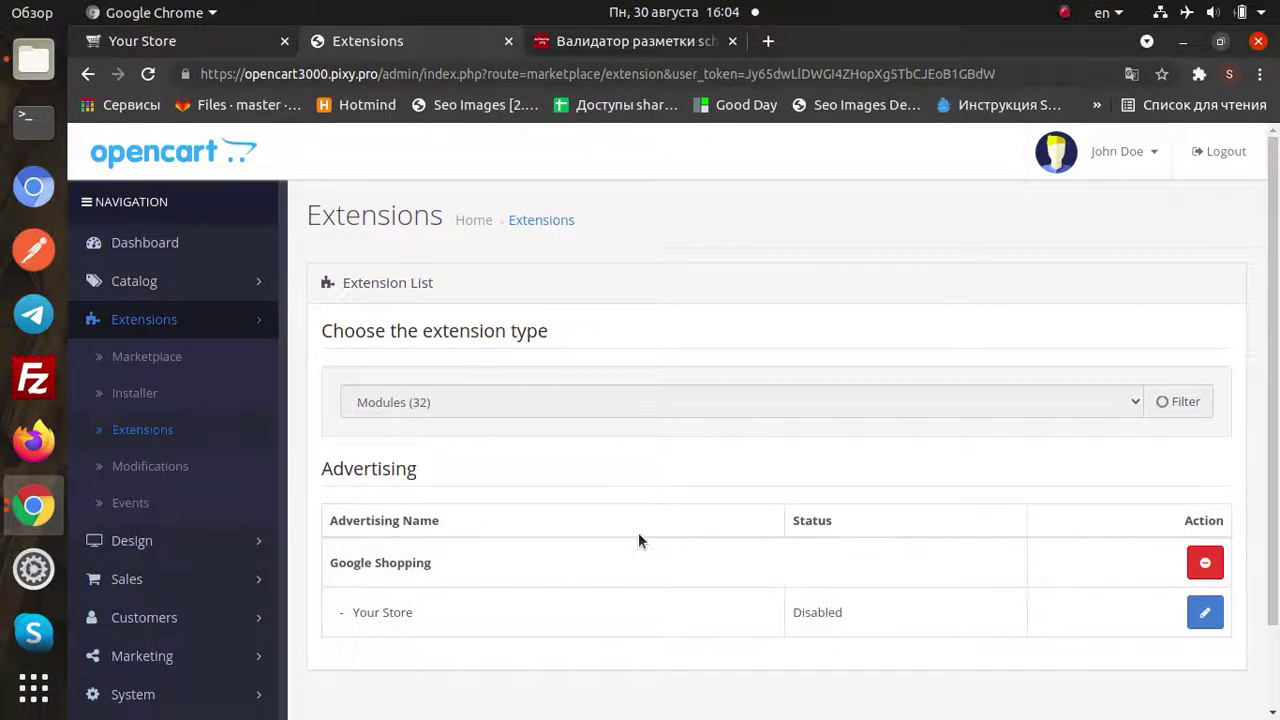
# Install the Pinta Schema.org module and open its settings for editing.
pyautogui.scroll(-5, 695, 488)
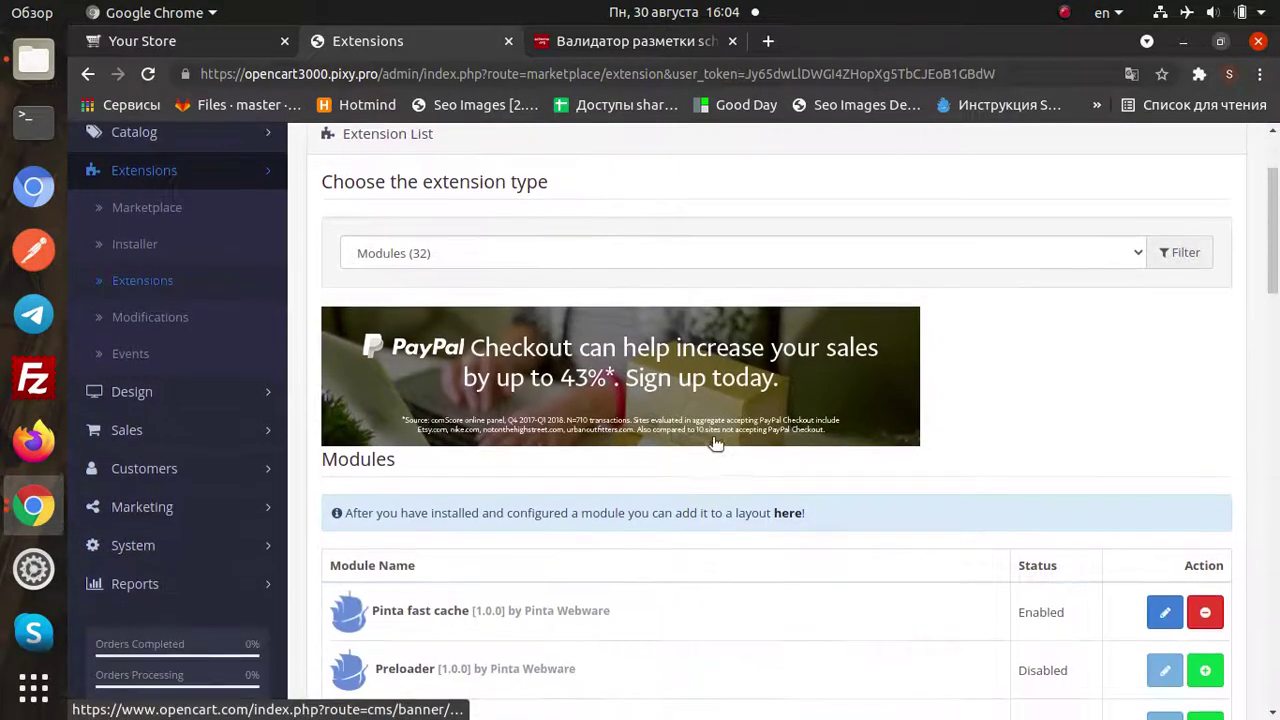
pyautogui.scroll(-6, 737, 408)
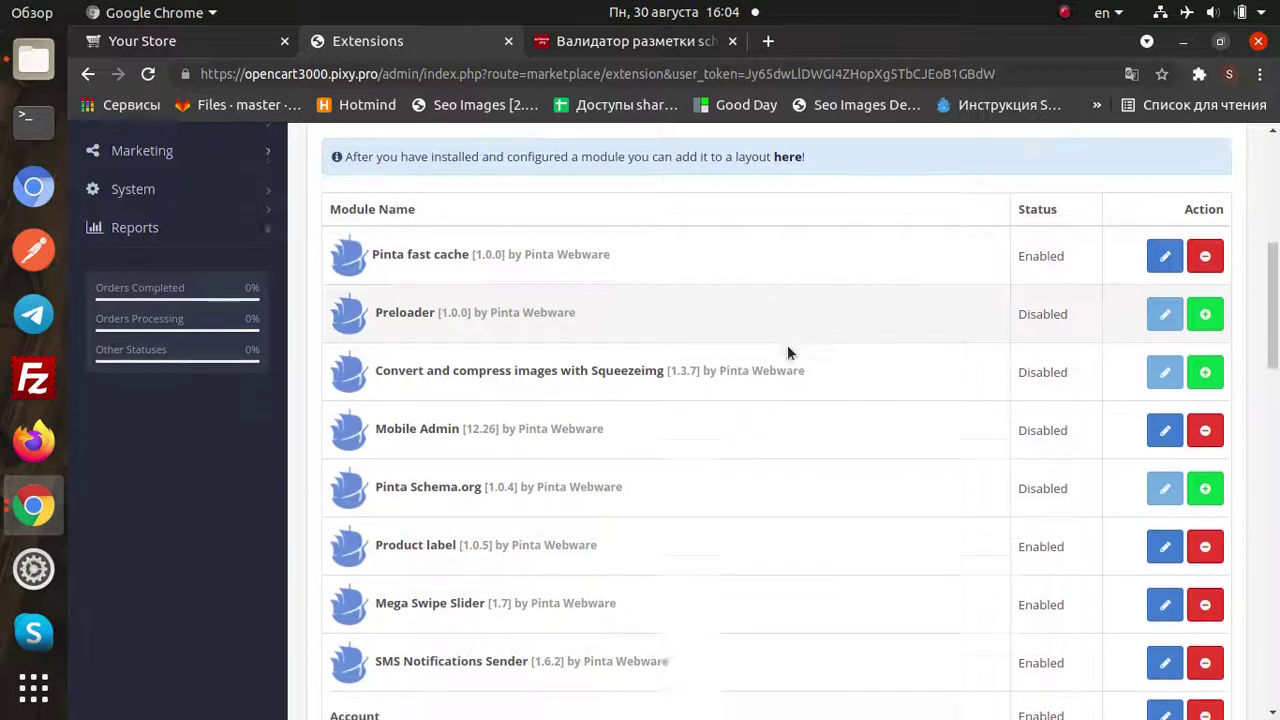
pyautogui.scroll(-2, 789, 345)
pyautogui.scroll(2, 789, 345)
pyautogui.scroll(3, 789, 336)
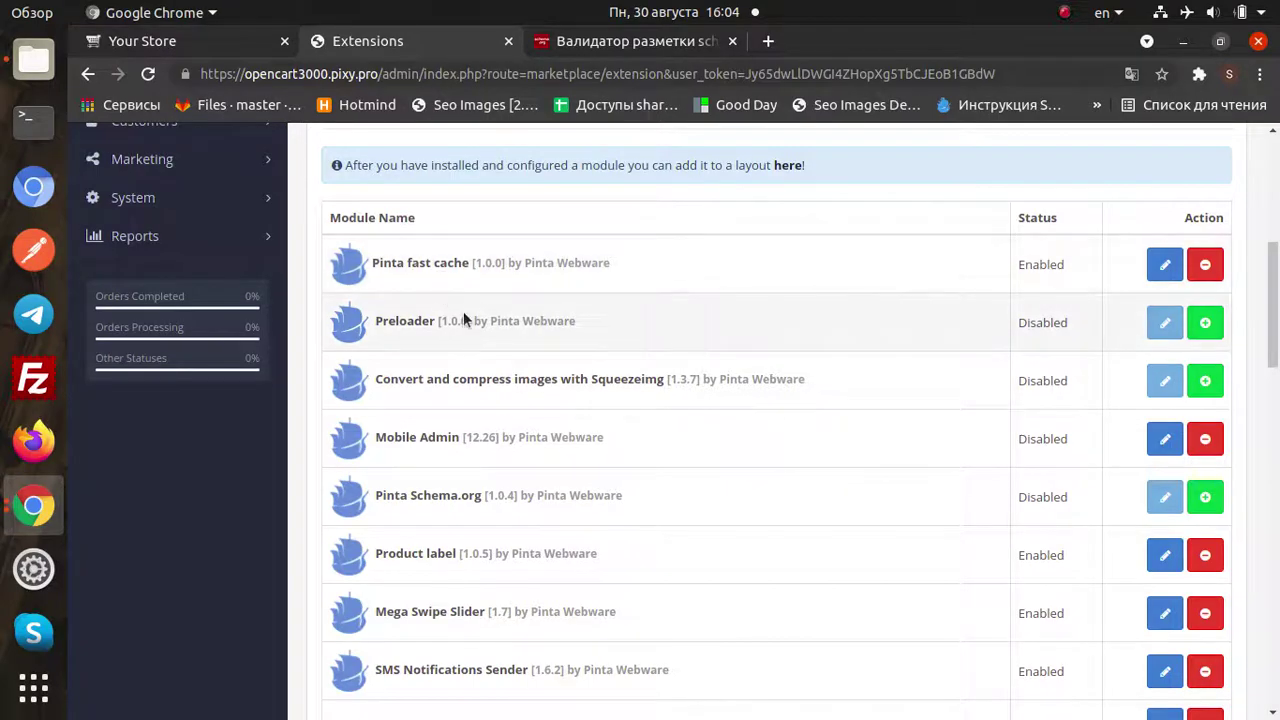
pyautogui.scroll(-1, 463, 318)
pyautogui.scroll(-1, 463, 318)
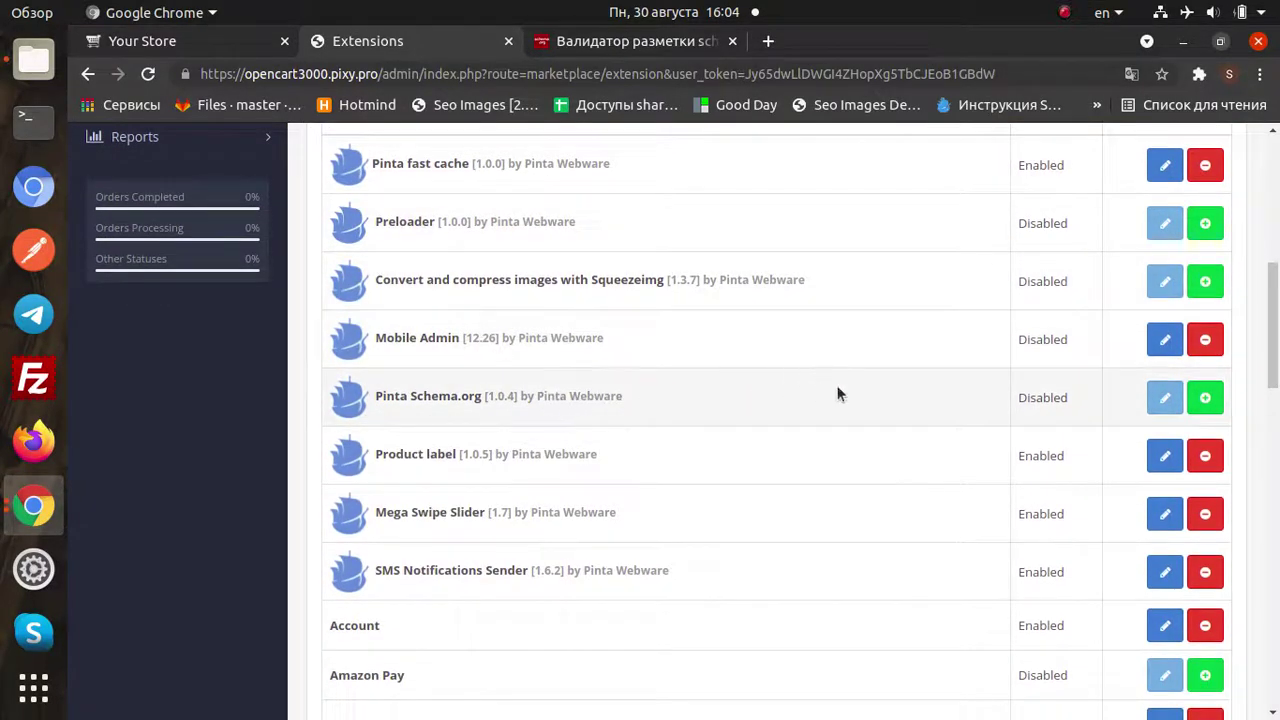
pyautogui.click(1210, 396)
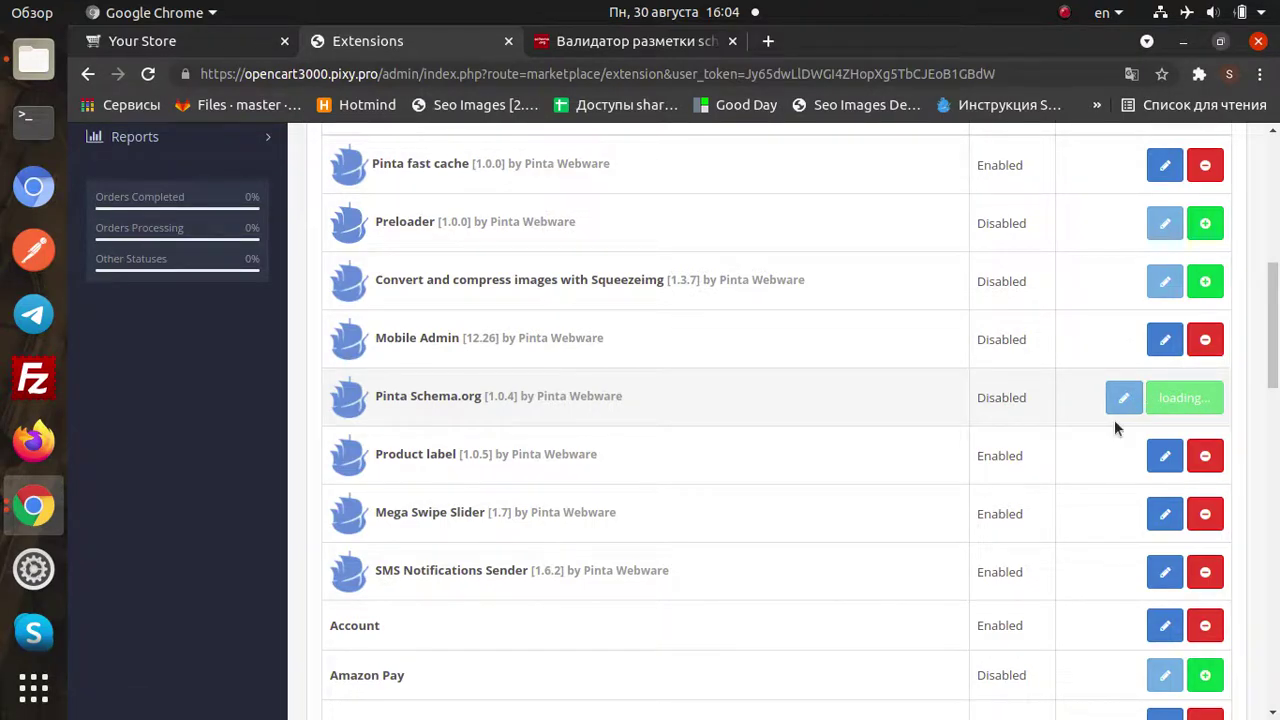
pyautogui.scroll(-1, 1133, 403)
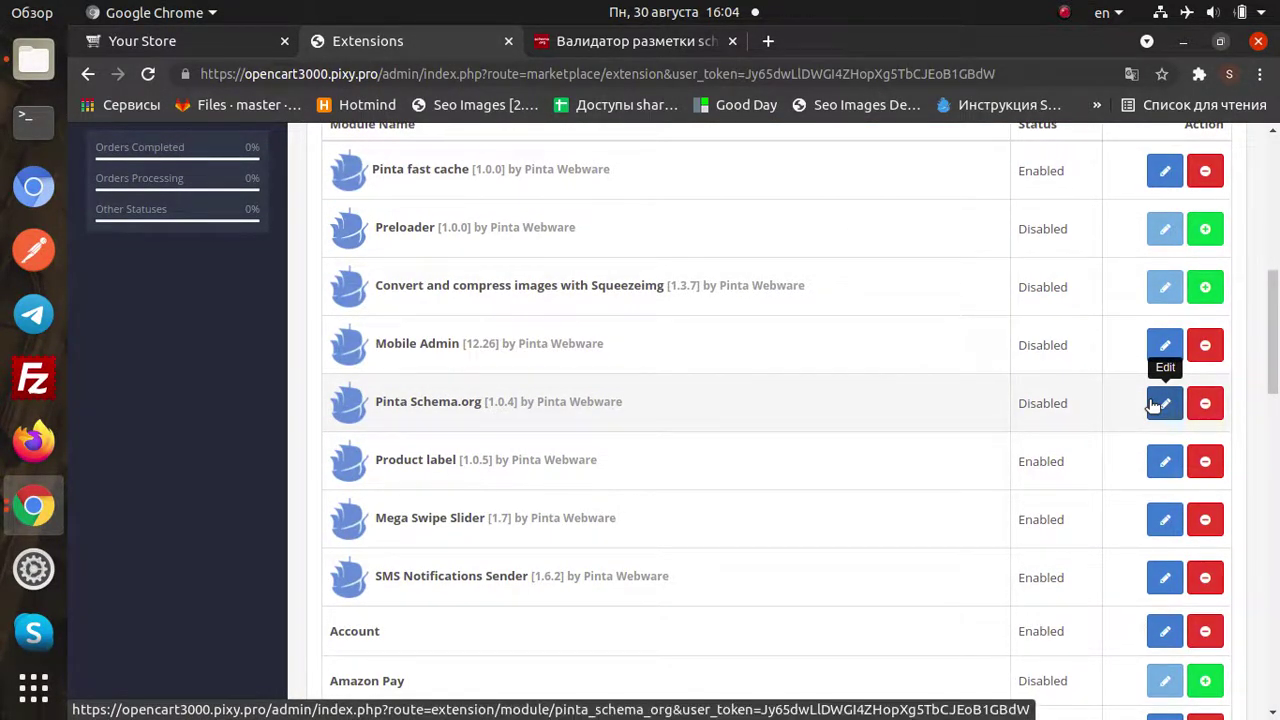
pyautogui.click(1160, 403)
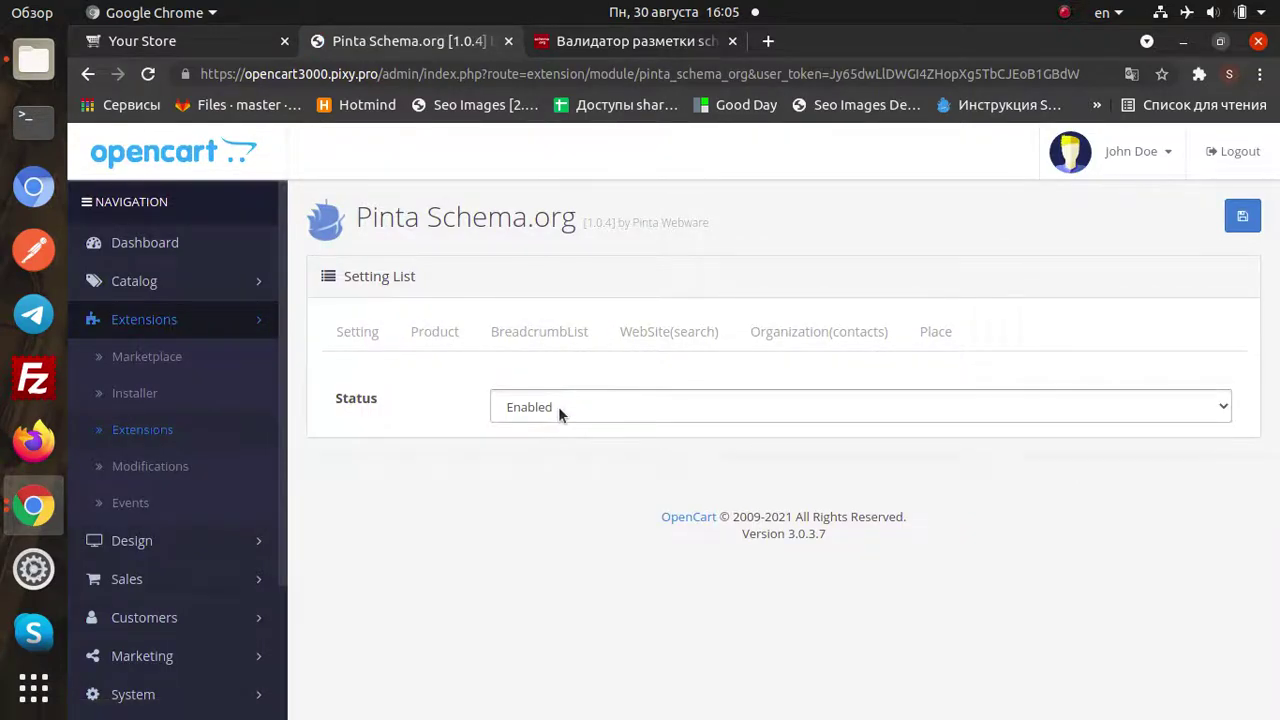
# Review the module's Product, BreadcrumbList and WebSite(search) settings.
pyautogui.click(430, 334)
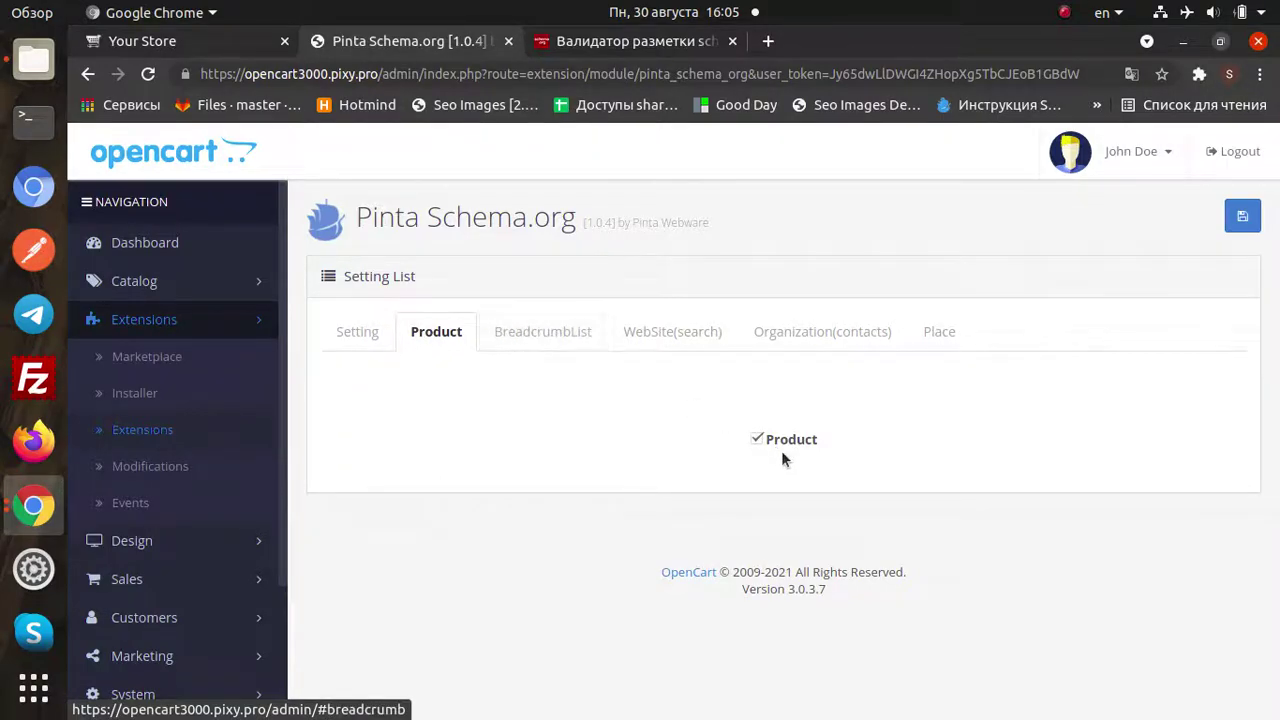
pyautogui.click(575, 334)
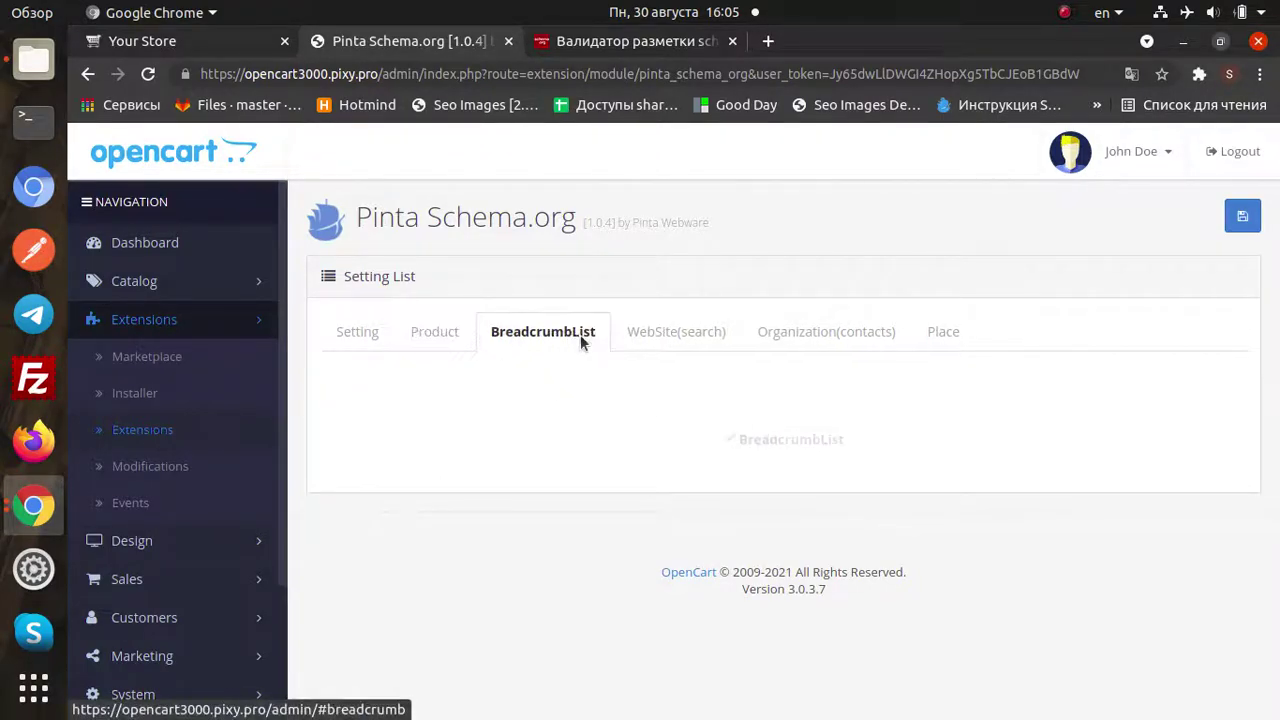
pyautogui.click(688, 340)
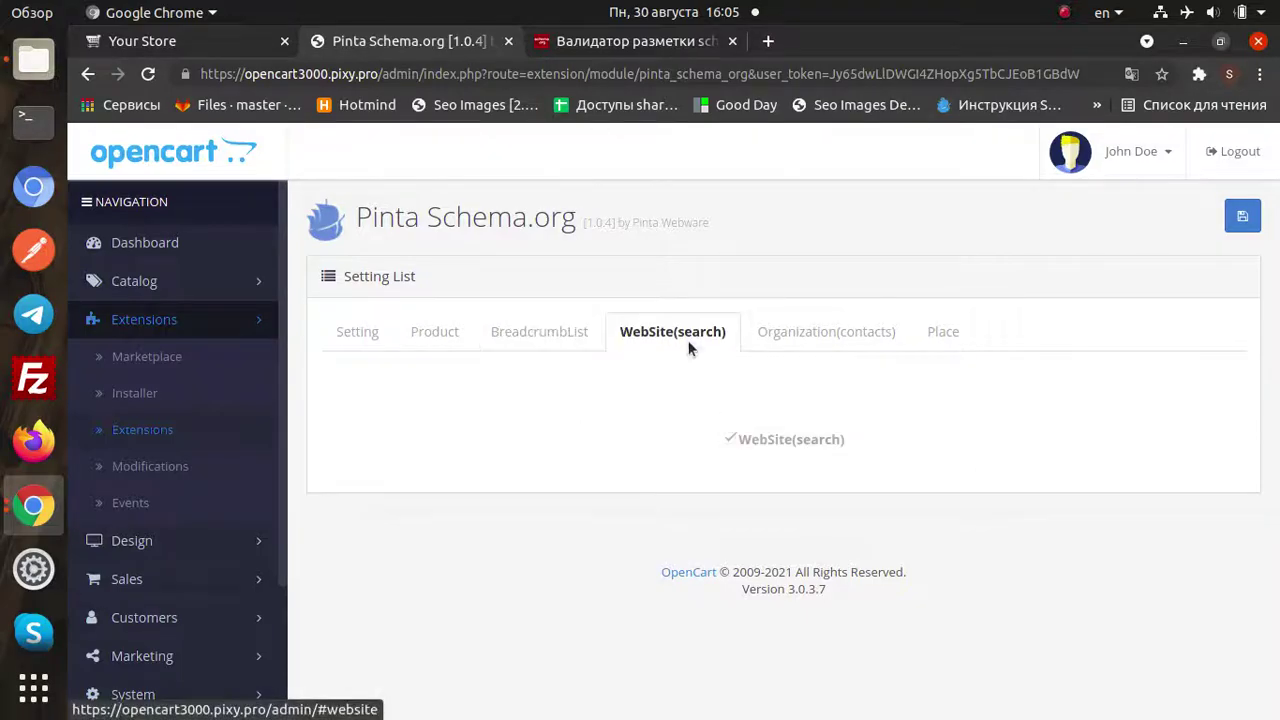
pyautogui.click(830, 340)
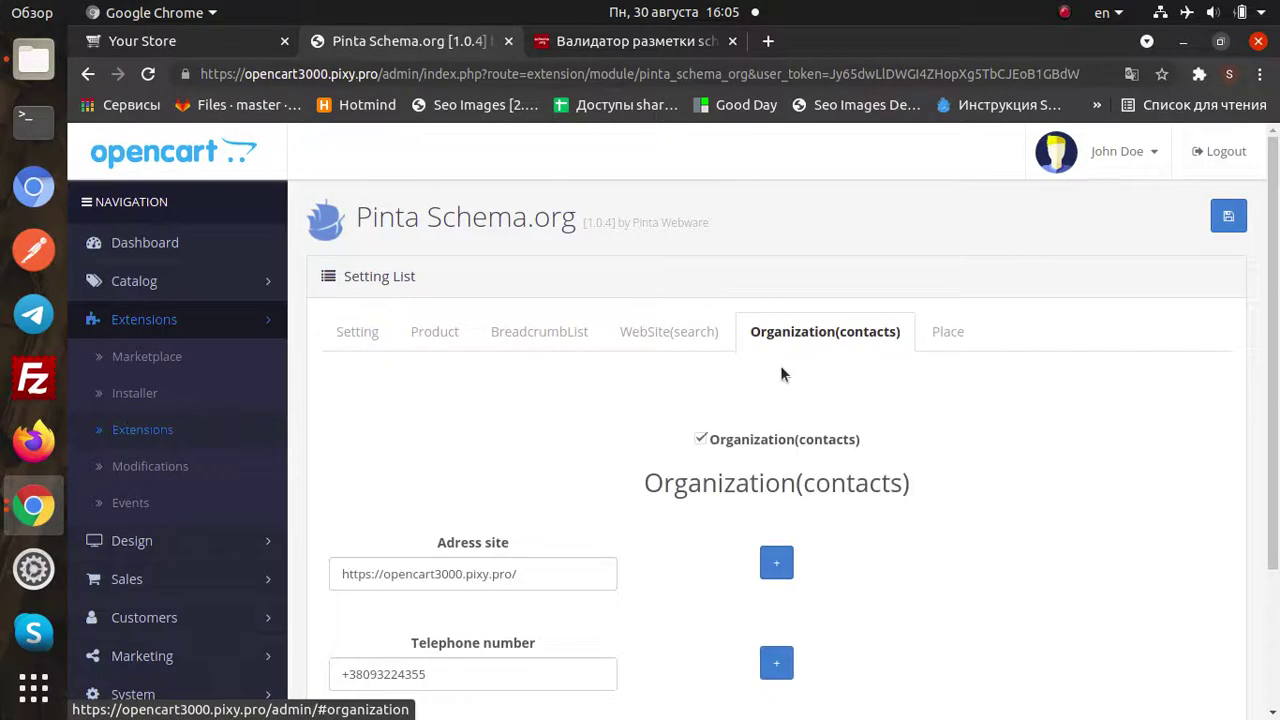
pyautogui.scroll(-2, 785, 362)
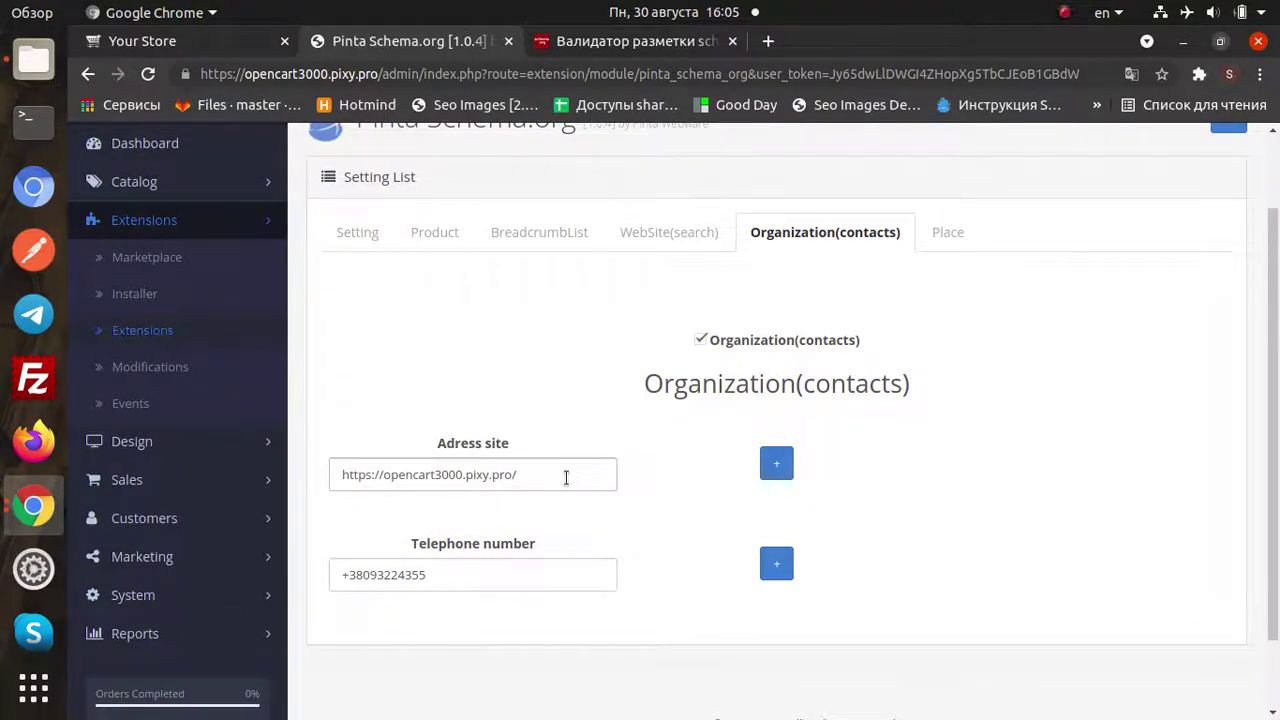
pyautogui.press('BackSpace')
pyautogui.click(667, 469)
pyautogui.click(549, 579)
pyautogui.write('111')
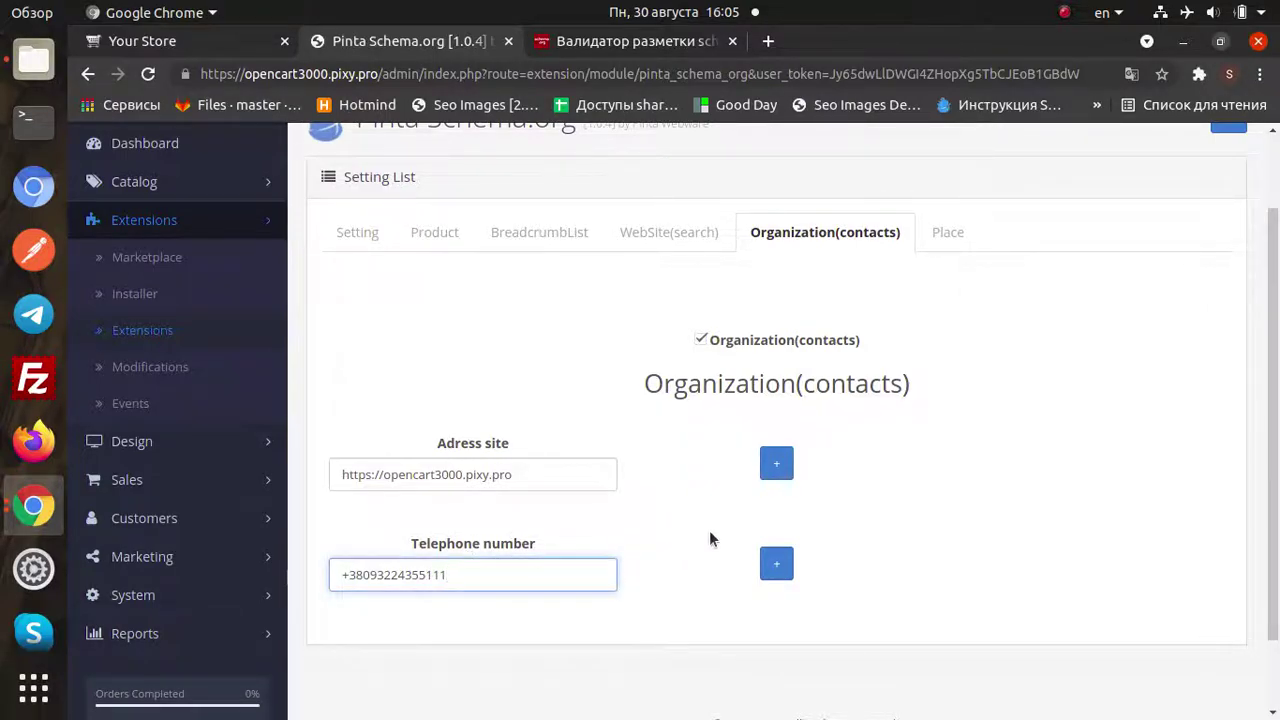
# Enable the Place markup and fill in company name PINTA plus the company's city, region, address and postal code.
pyautogui.click(950, 234)
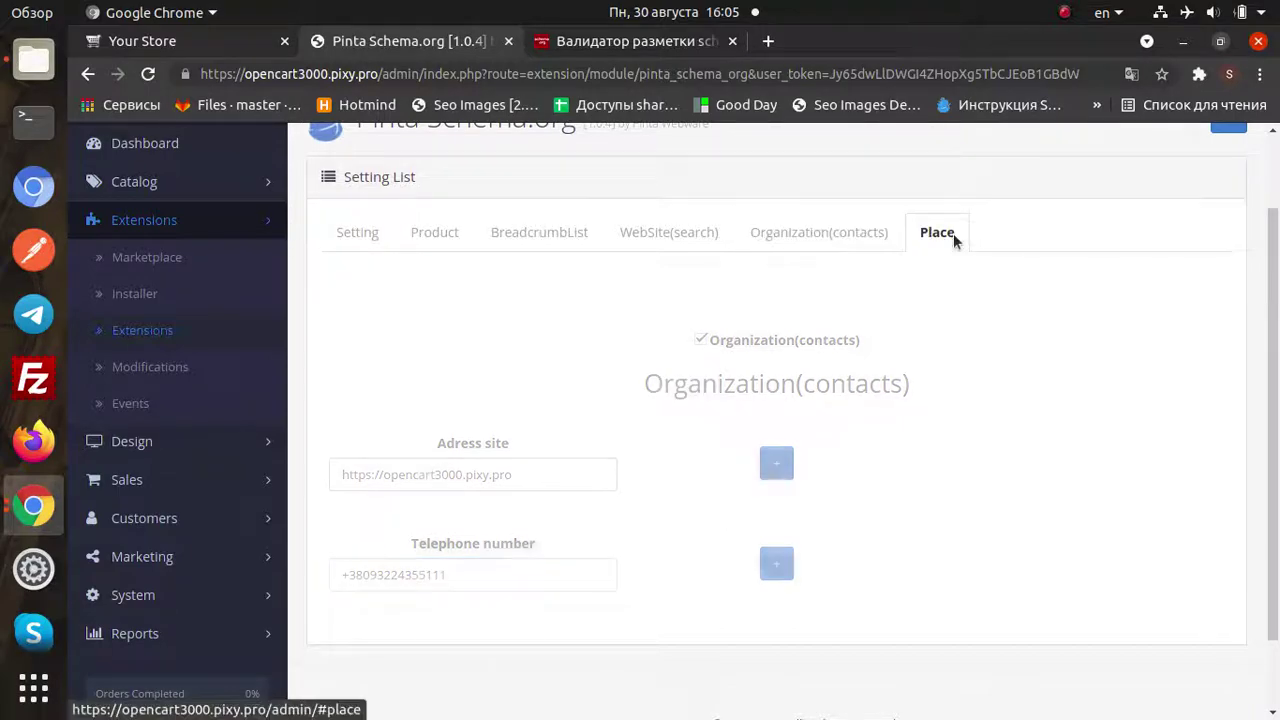
pyautogui.click(765, 439)
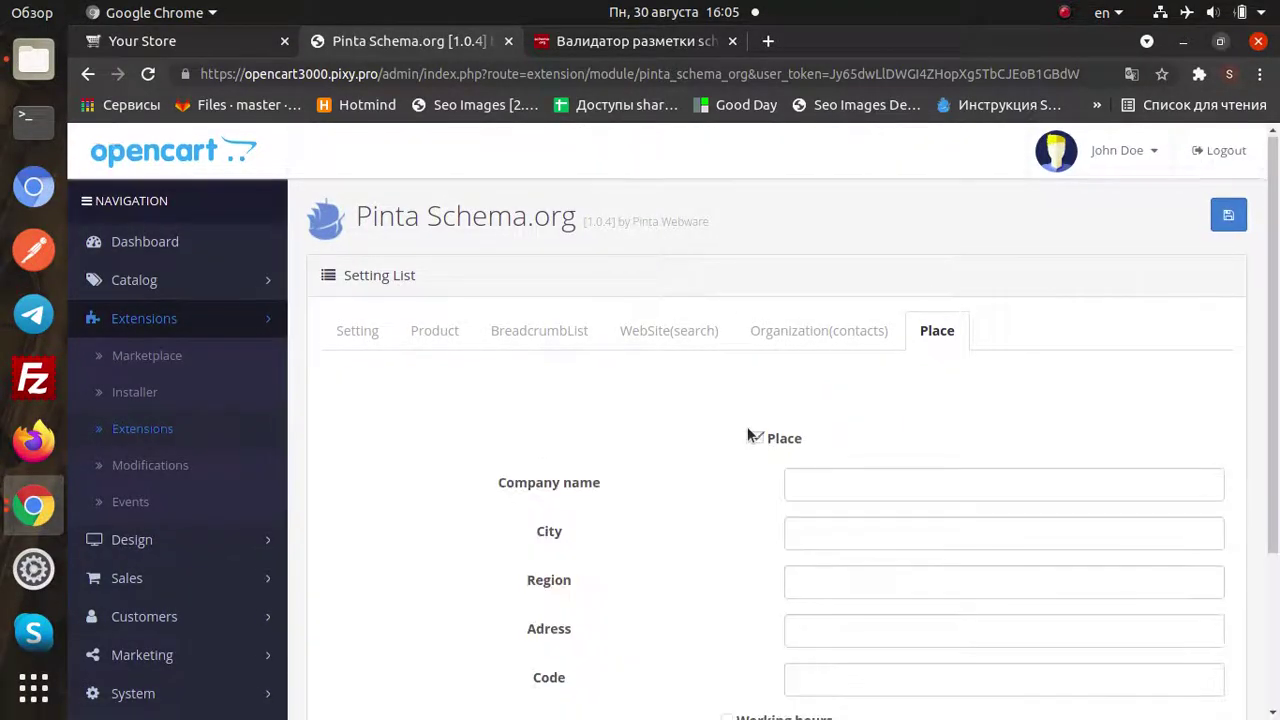
pyautogui.scroll(-3, 728, 338)
pyautogui.click(797, 337)
pyautogui.click(836, 377)
pyautogui.click(836, 377)
pyautogui.click(839, 428)
pyautogui.click(839, 428)
pyautogui.click(833, 472)
pyautogui.click(840, 471)
pyautogui.click(842, 527)
pyautogui.click(837, 524)
pyautogui.click(818, 577)
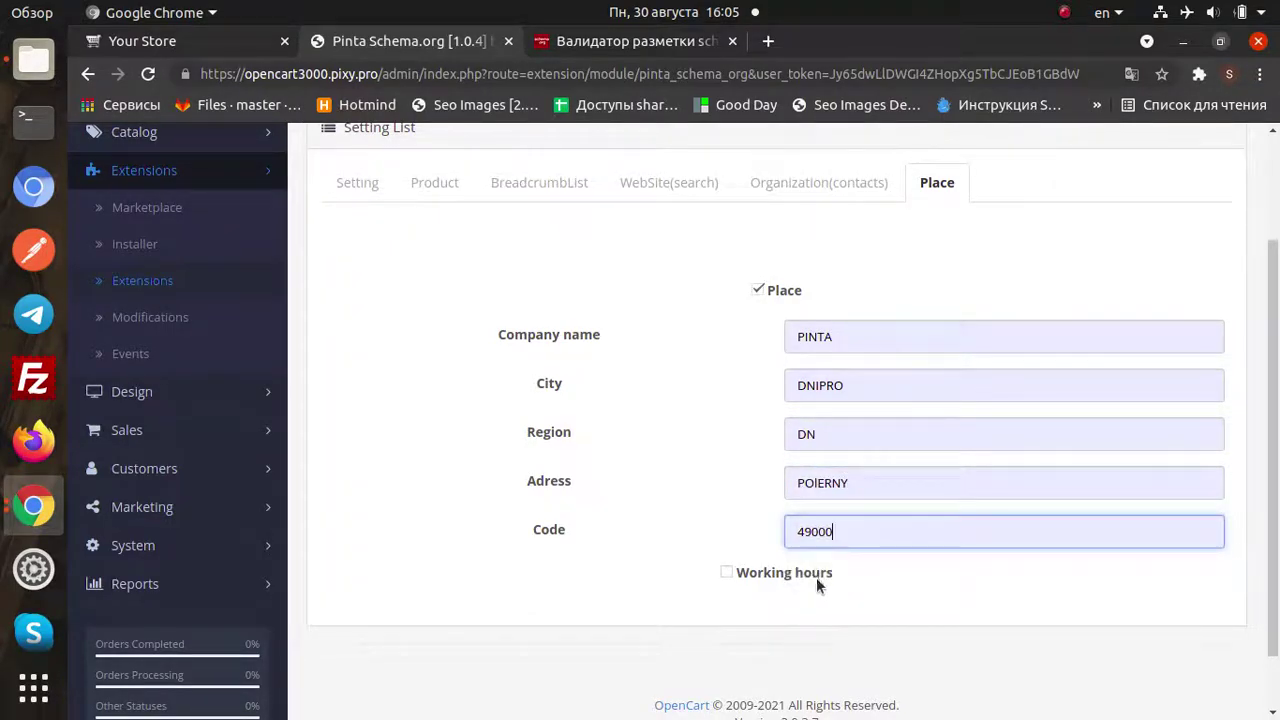
# Enable working hours for the place with days MO-FN and hours 08:00-17:00, and save the module settings.
pyautogui.click(765, 574)
pyautogui.scroll(-2, 656, 497)
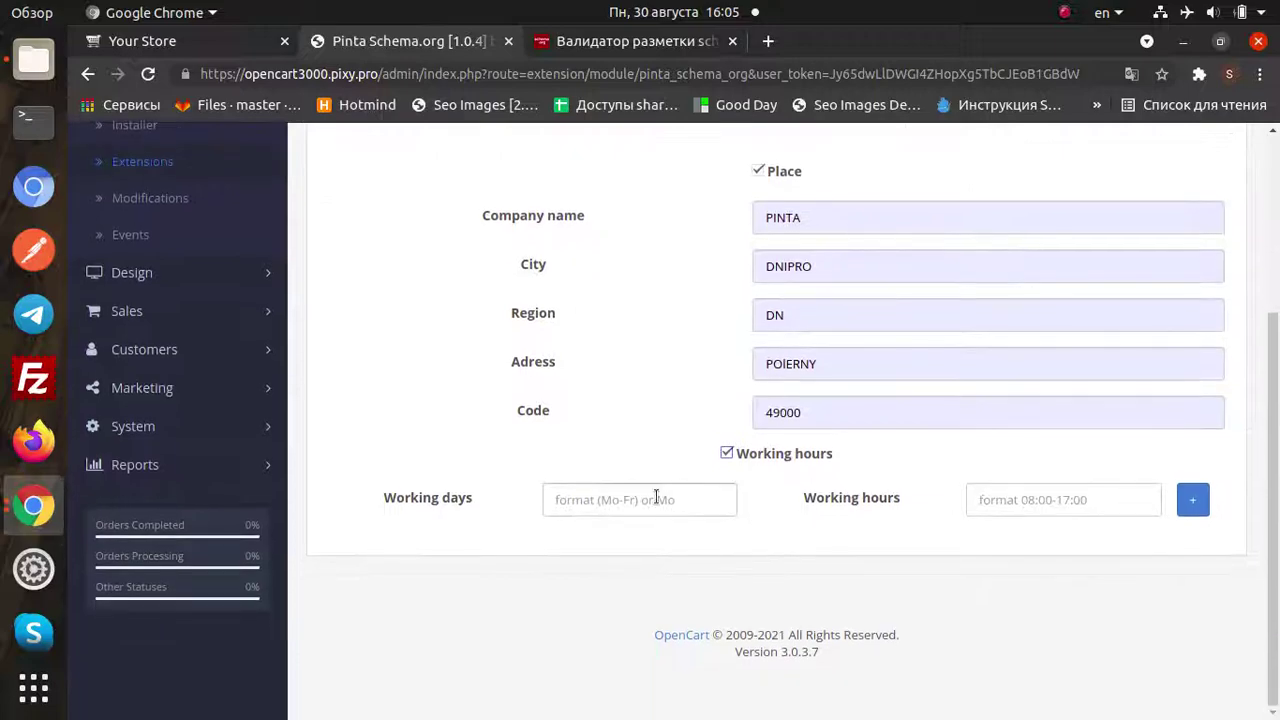
pyautogui.click(678, 500)
pyautogui.click(656, 541)
pyautogui.click(975, 500)
pyautogui.click(1004, 541)
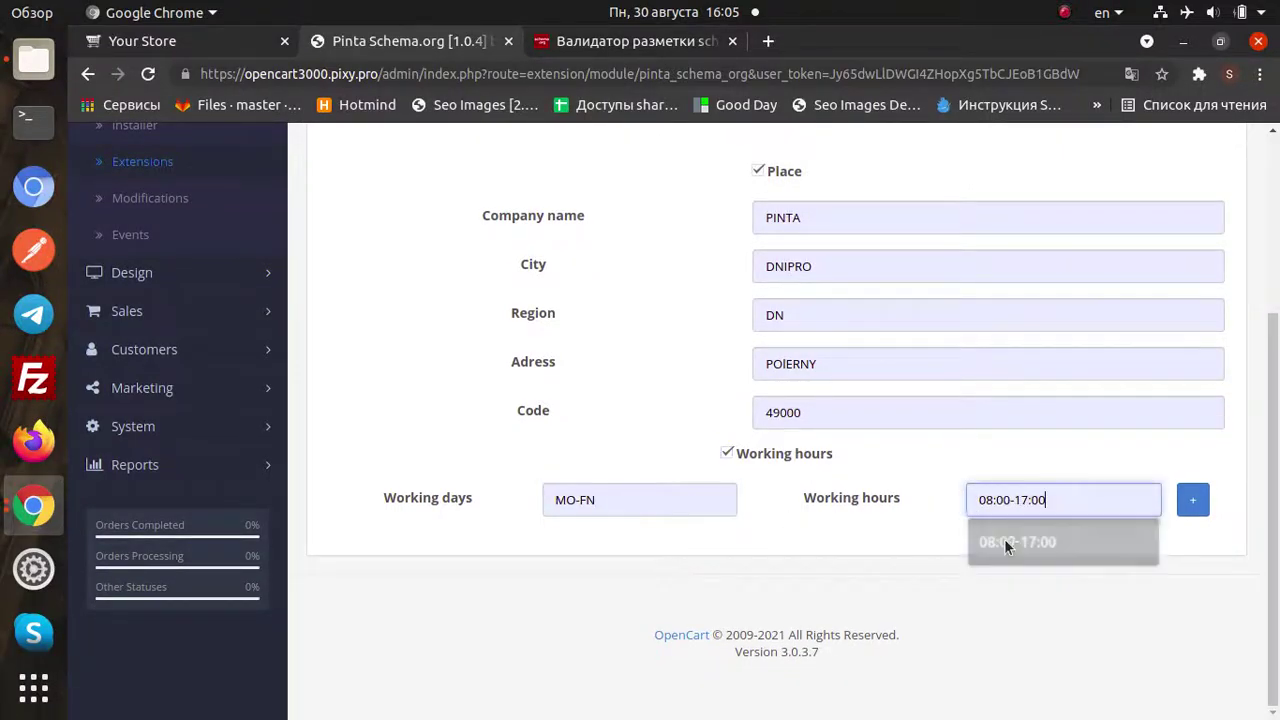
pyautogui.scroll(5, 1088, 414)
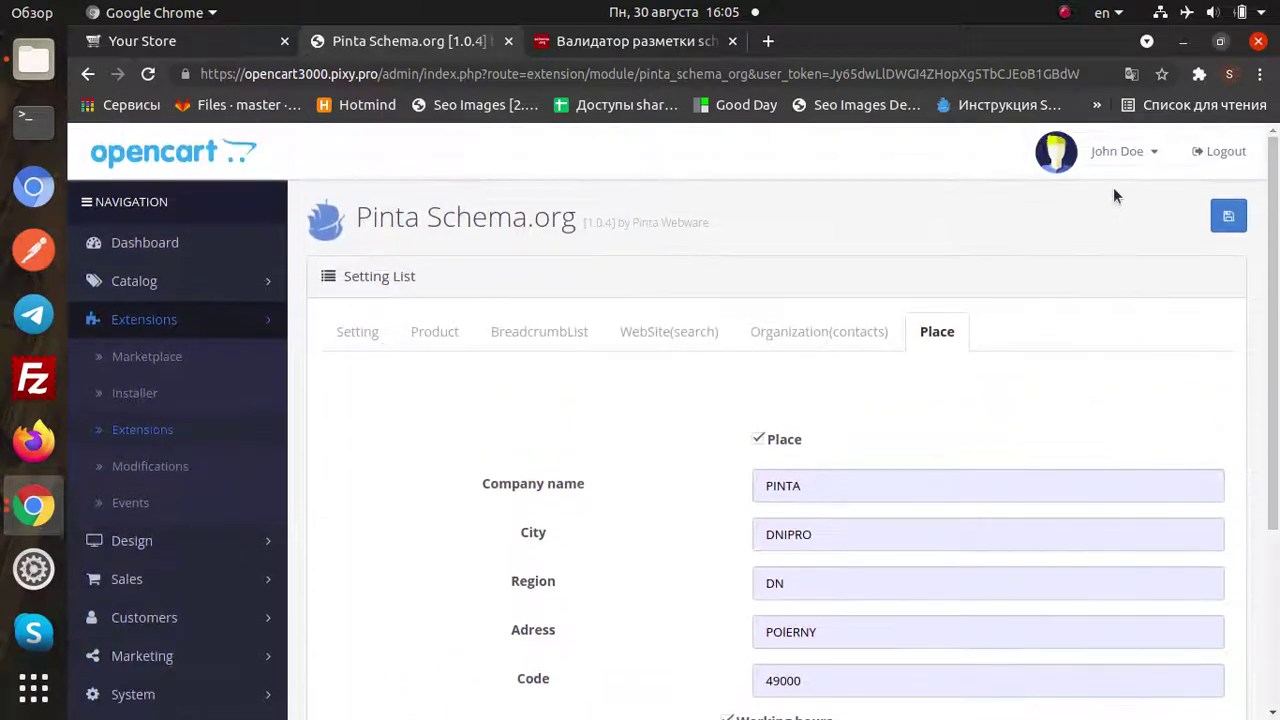
pyautogui.click(1233, 212)
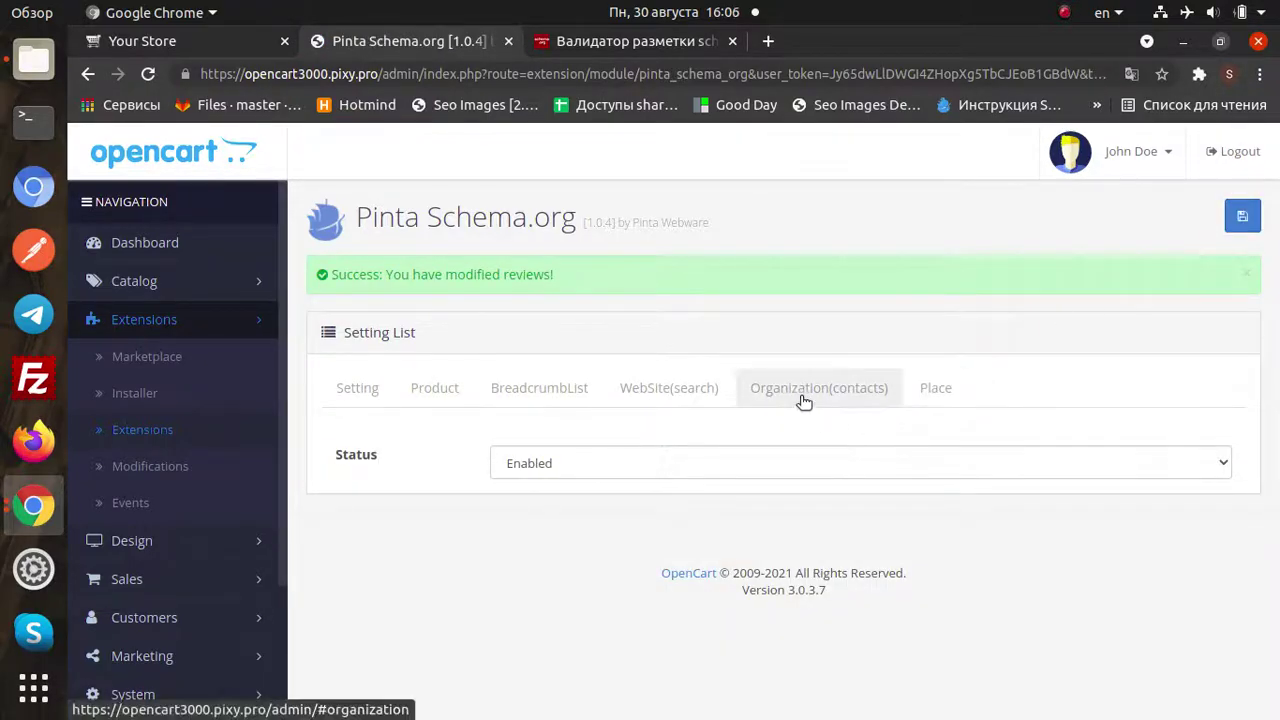
# Copy the site address from the module's saved Organization(contacts) settings.
pyautogui.click(804, 399)
pyautogui.scroll(-3, 690, 515)
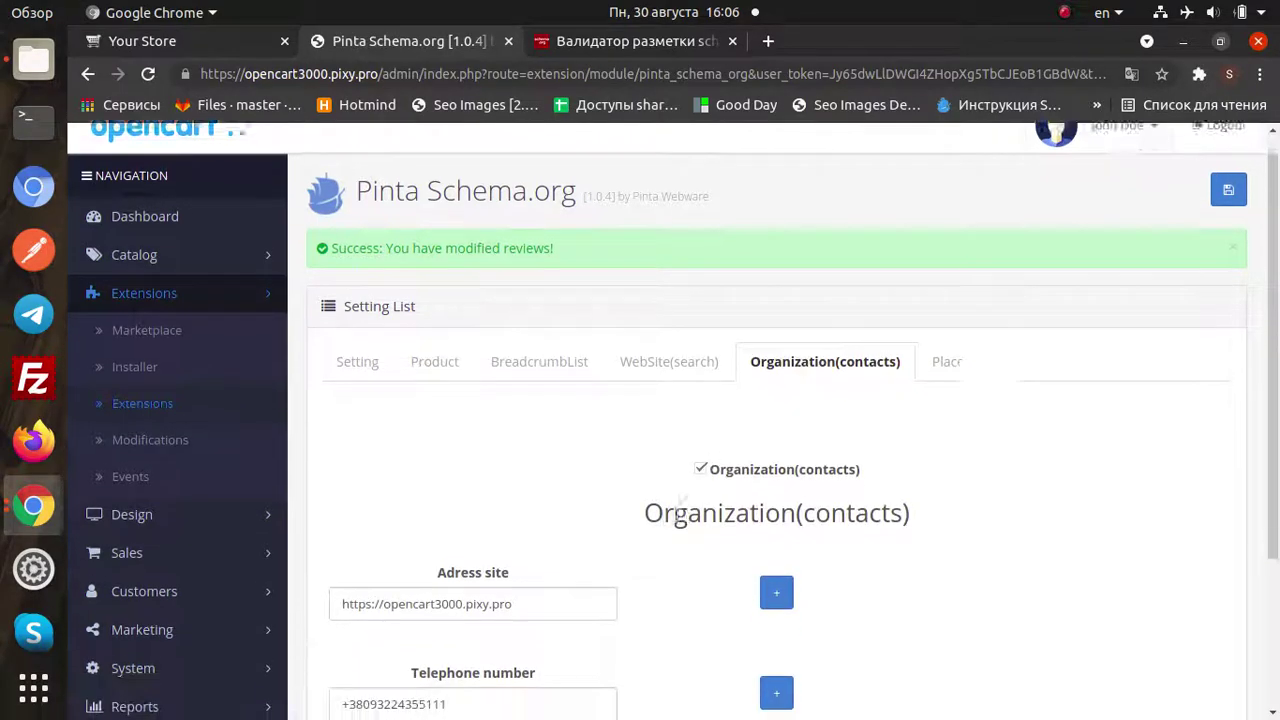
pyautogui.tripleClick(523, 485)
pyautogui.rightClick(531, 489)
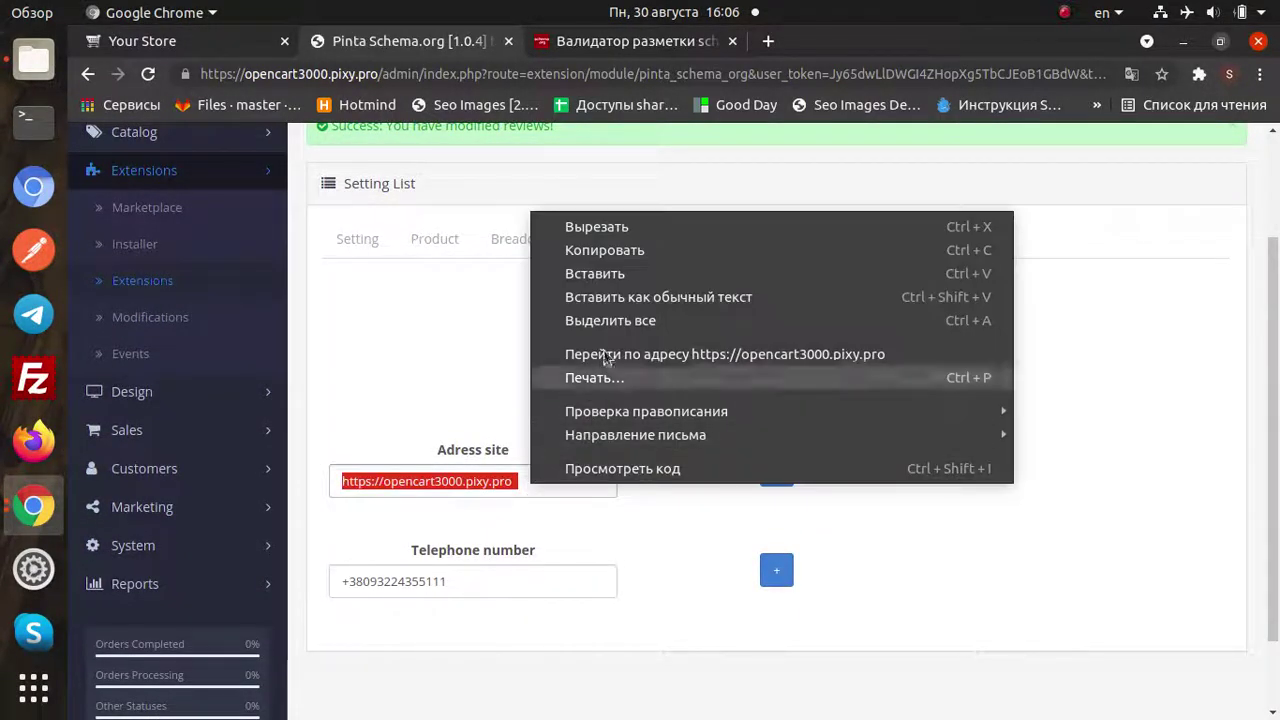
pyautogui.click(612, 251)
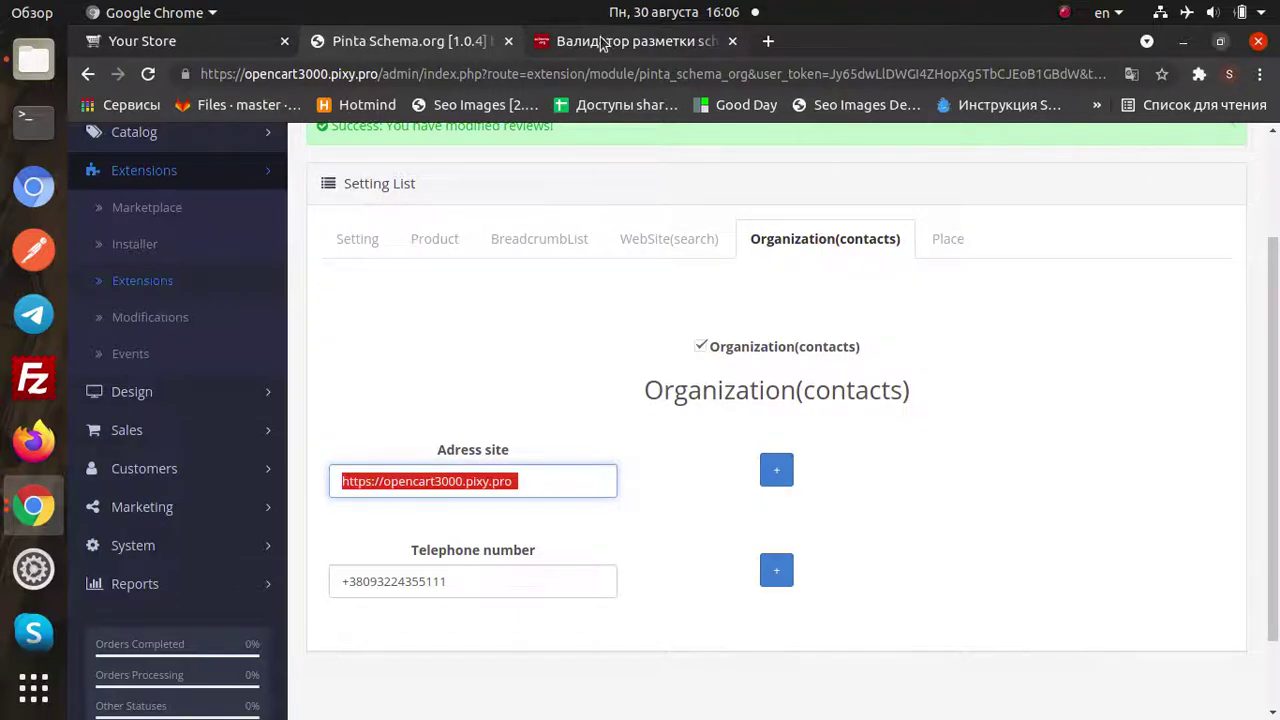
pyautogui.click(603, 48)
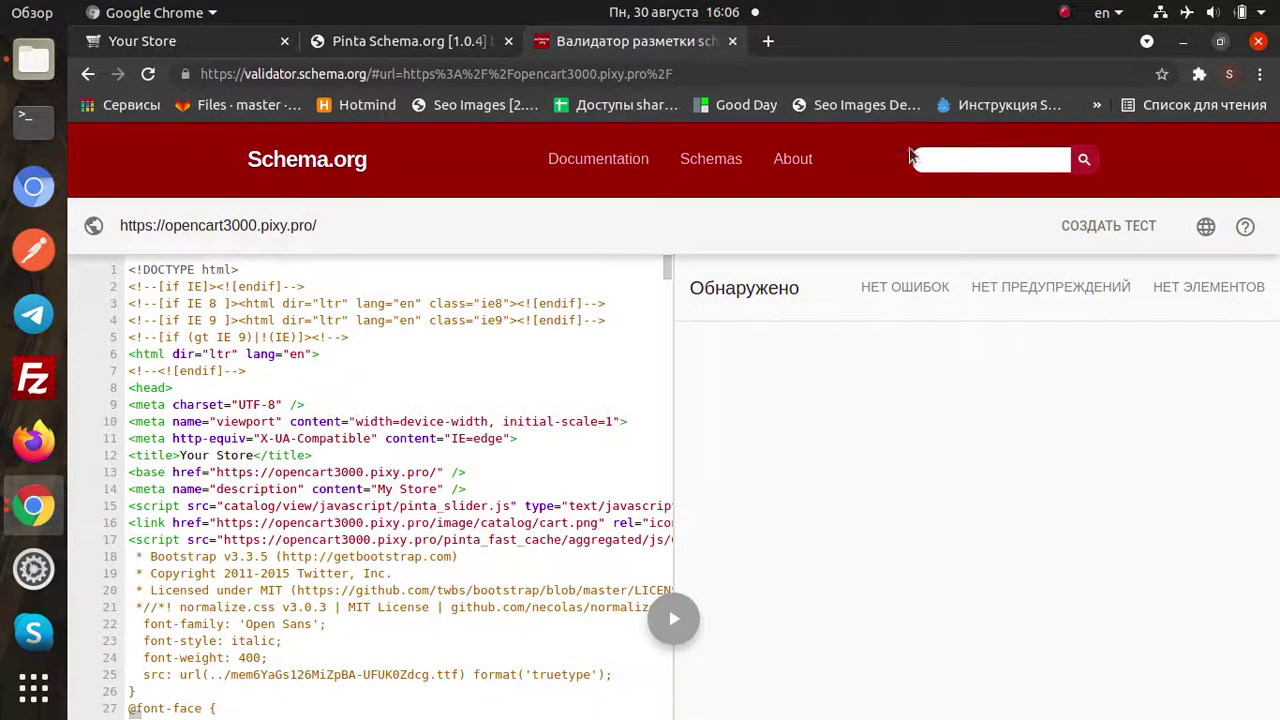
pyautogui.click(1108, 226)
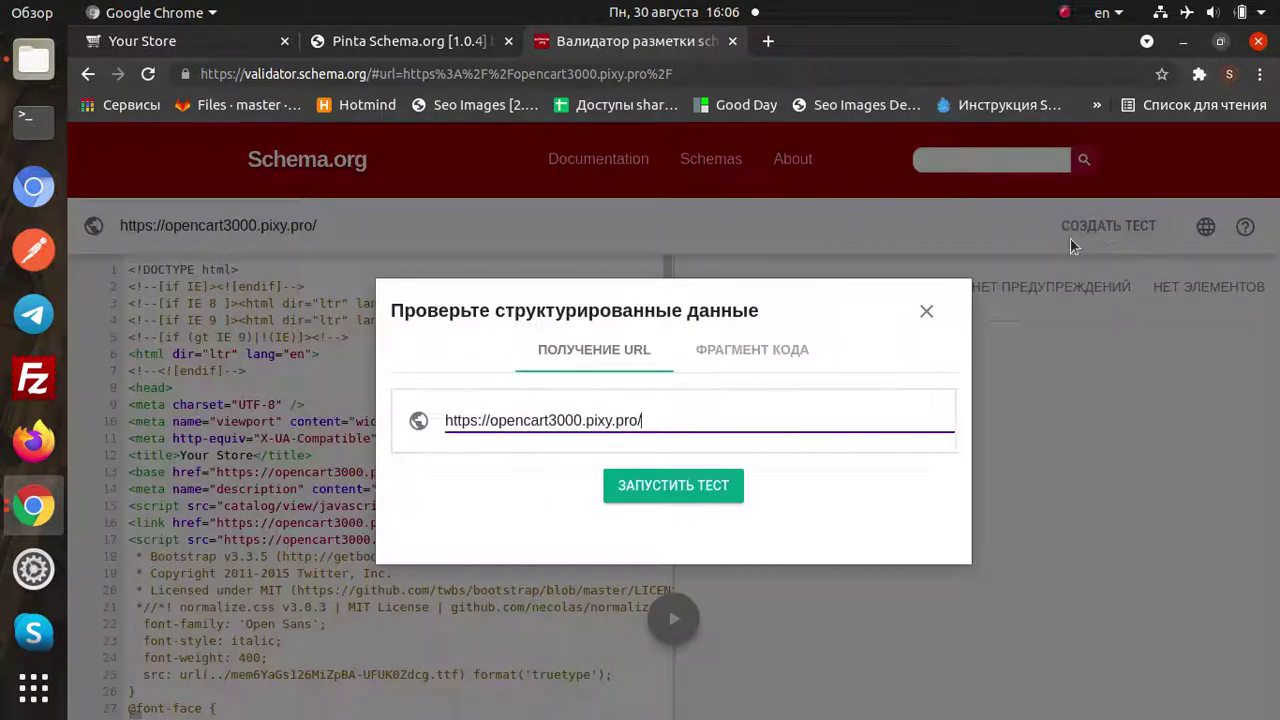
pyautogui.tripleClick(662, 422)
pyautogui.rightClick(664, 424)
pyautogui.click(712, 487)
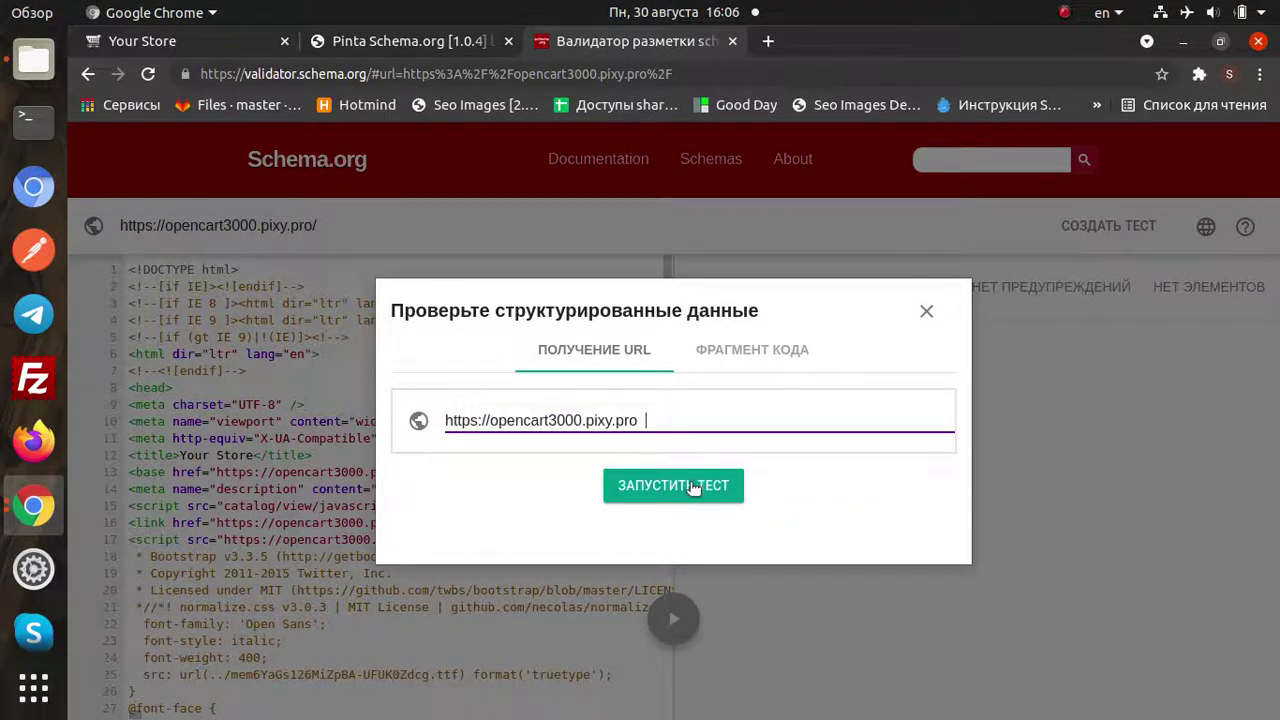
pyautogui.click(692, 487)
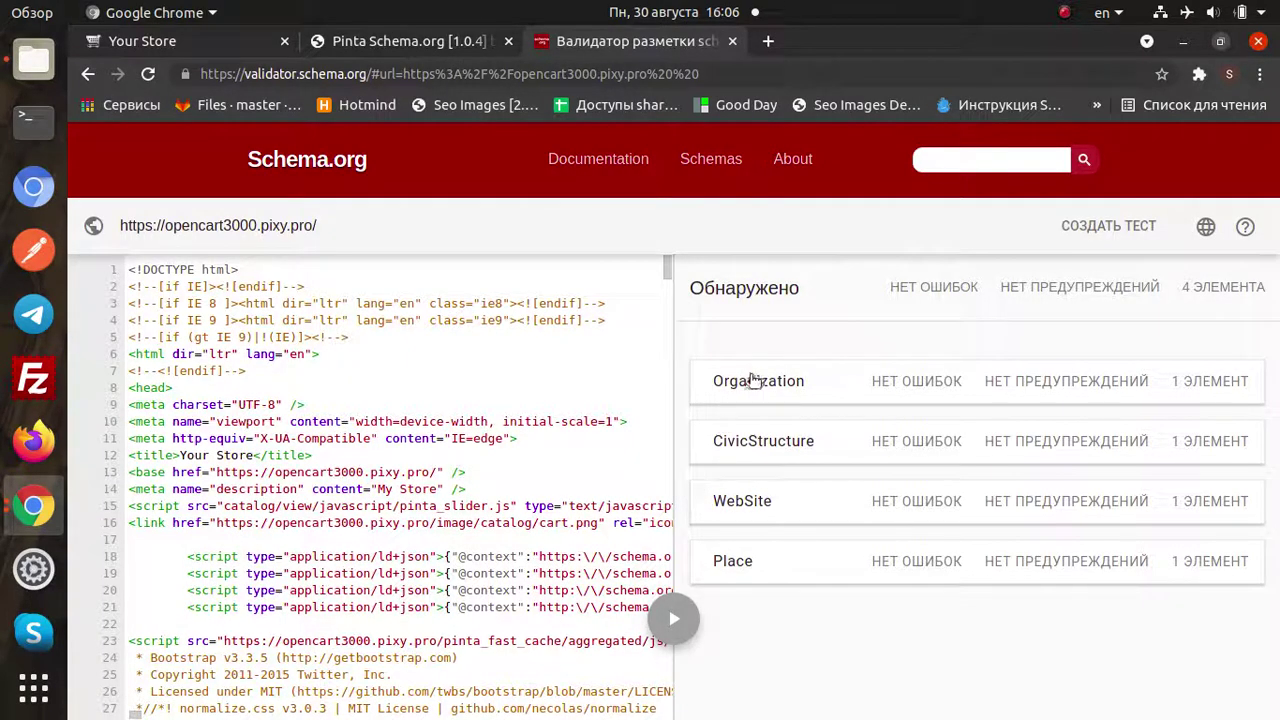
# Examine the detected Organization, CivicStructure, WebSite and Place markup one after another, returning to the list of detected elements each time.
pyautogui.click(755, 378)
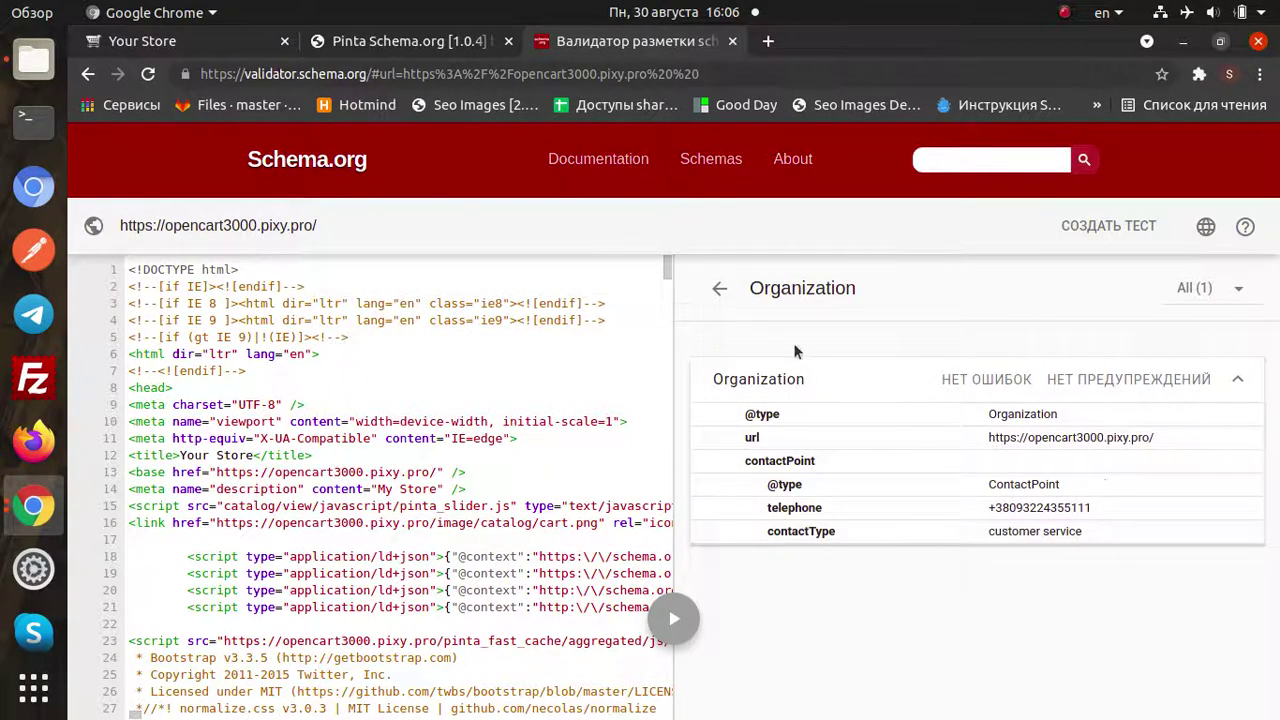
pyautogui.click(719, 288)
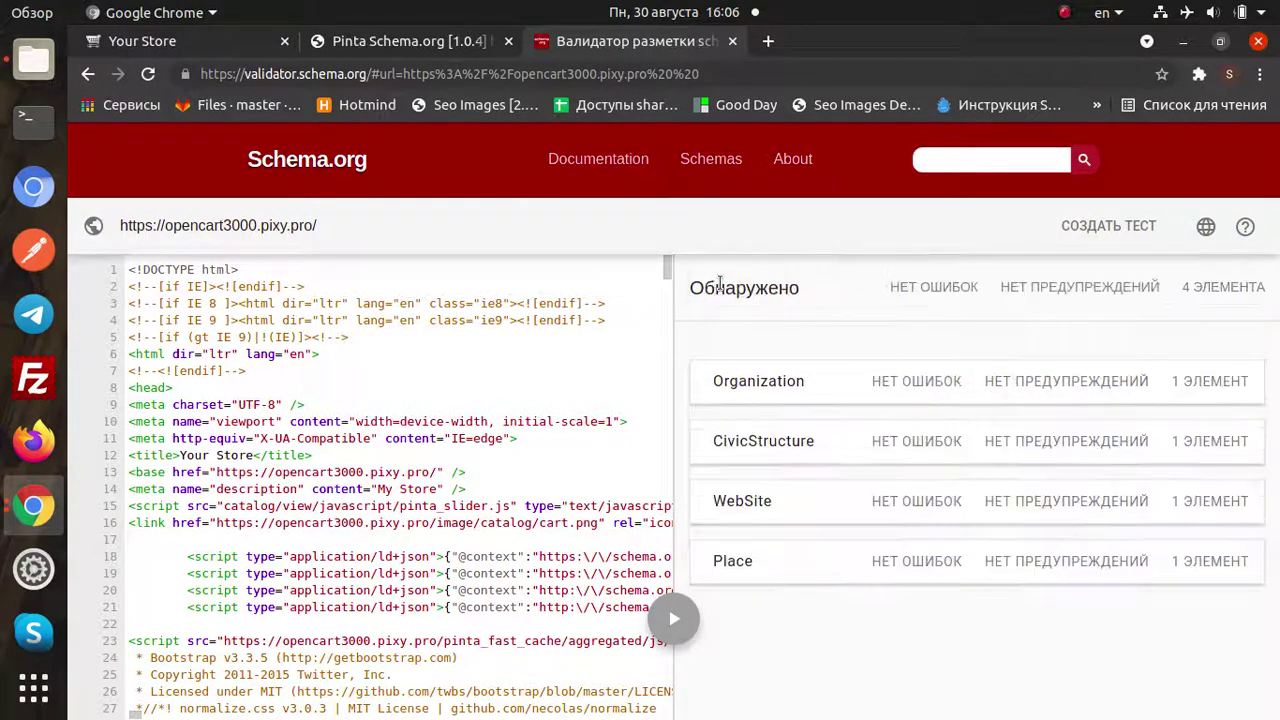
pyautogui.click(767, 443)
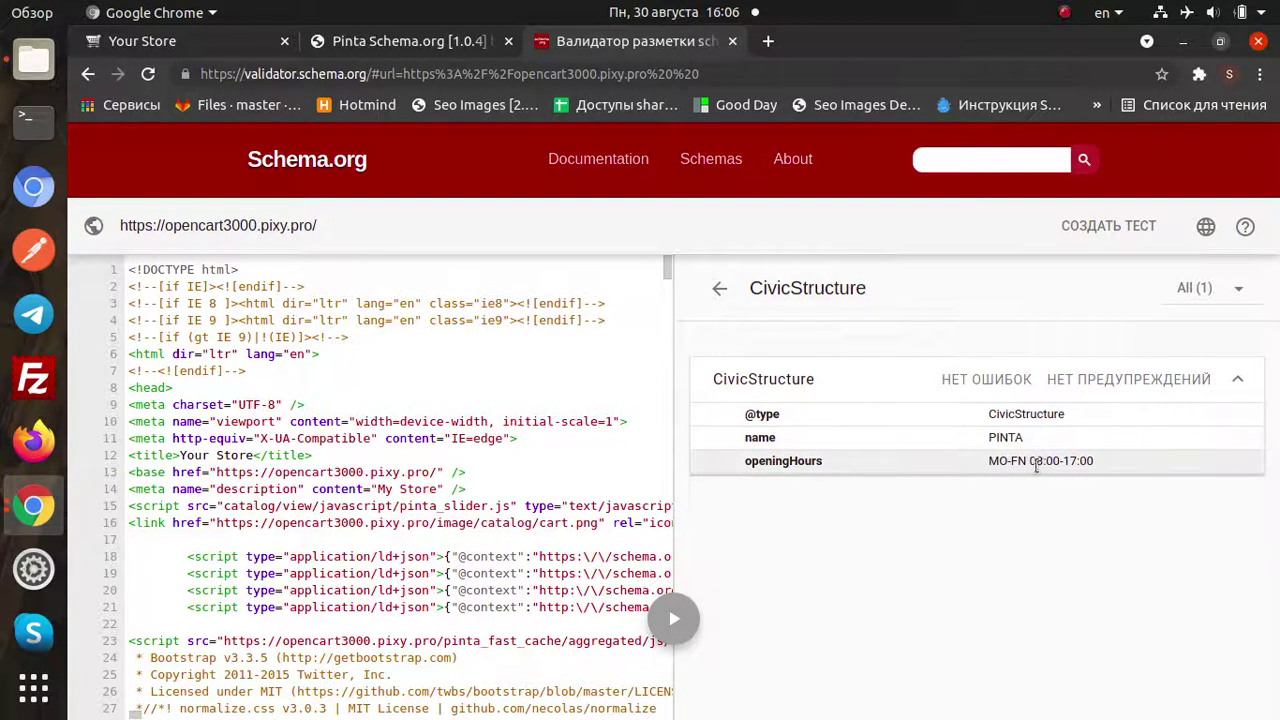
pyautogui.click(719, 288)
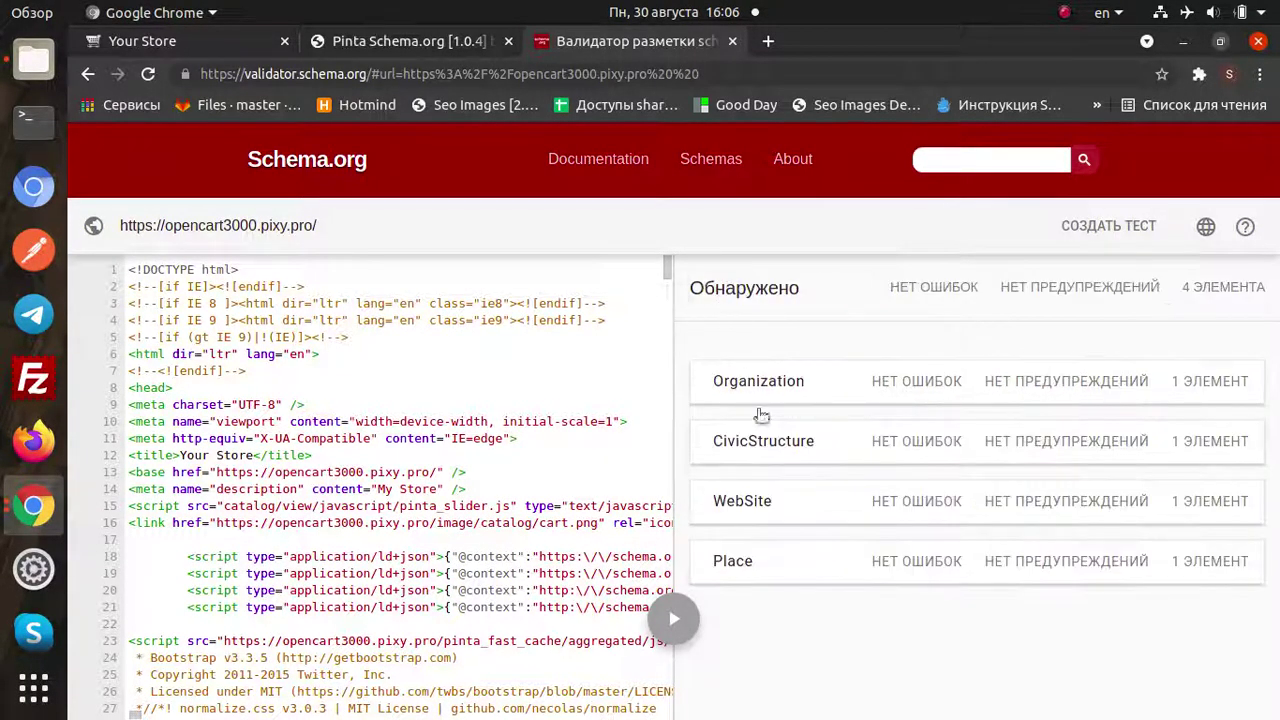
pyautogui.click(755, 497)
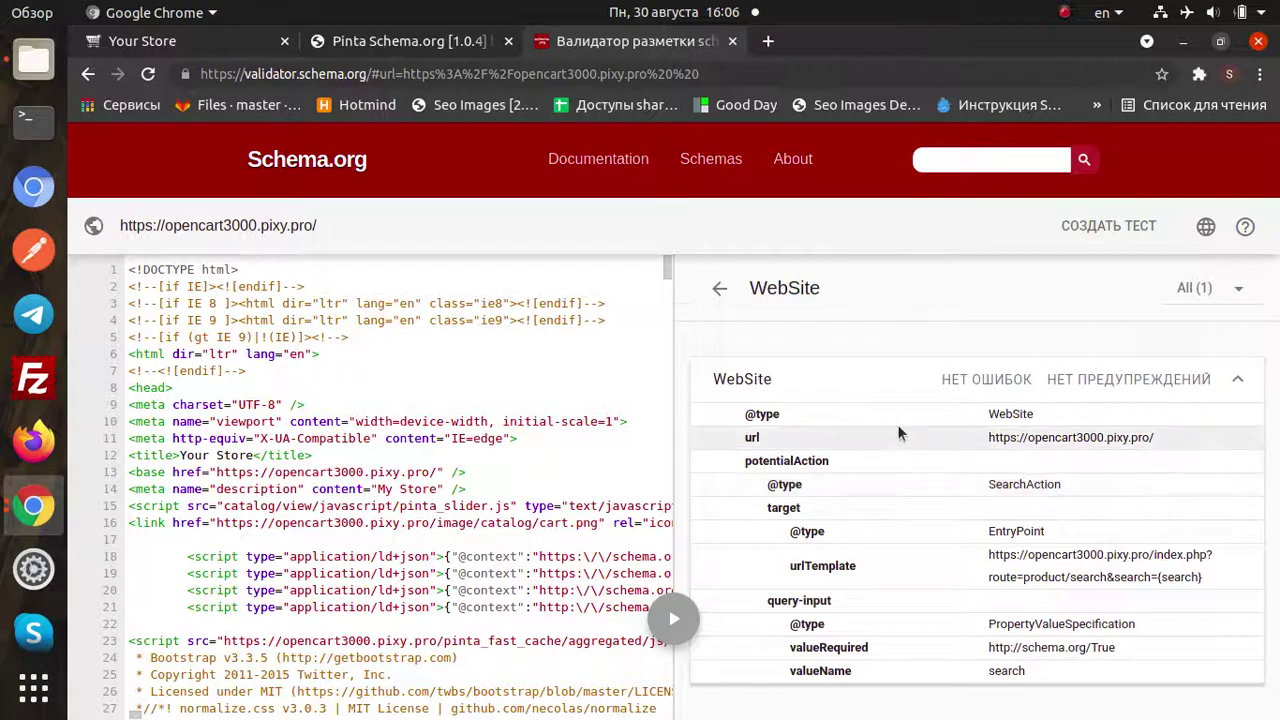
pyautogui.click(720, 299)
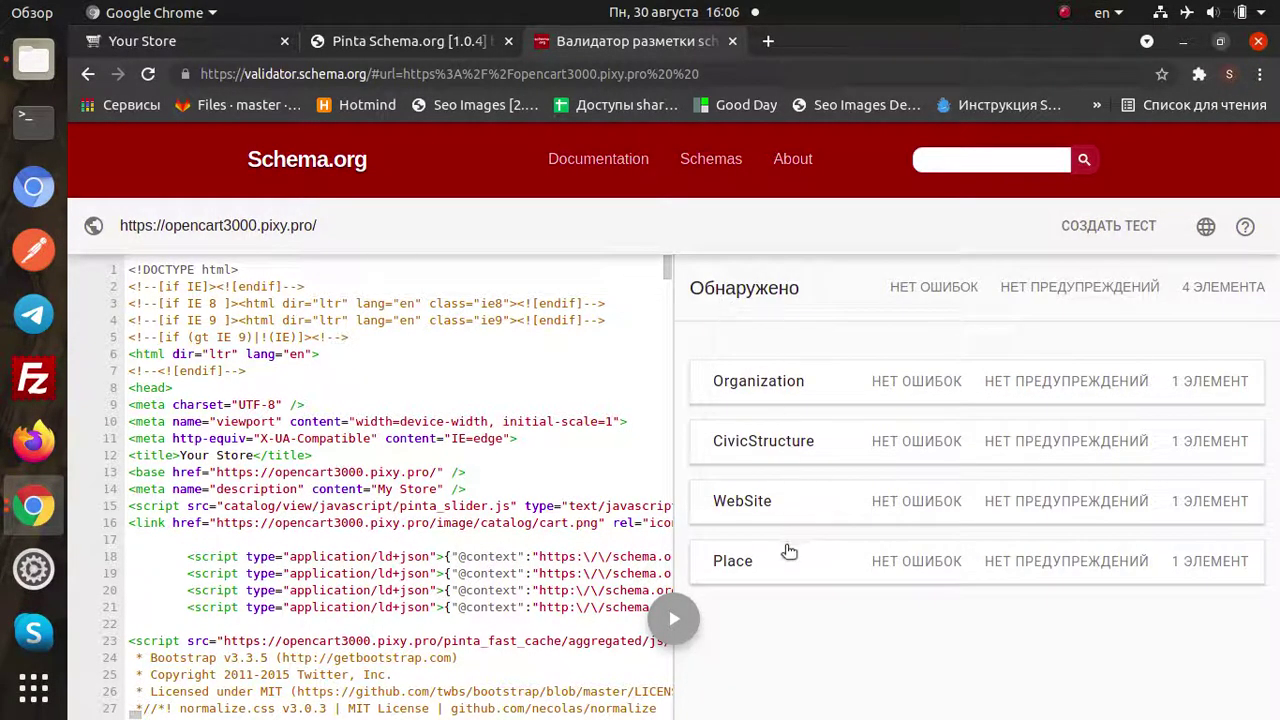
pyautogui.click(788, 567)
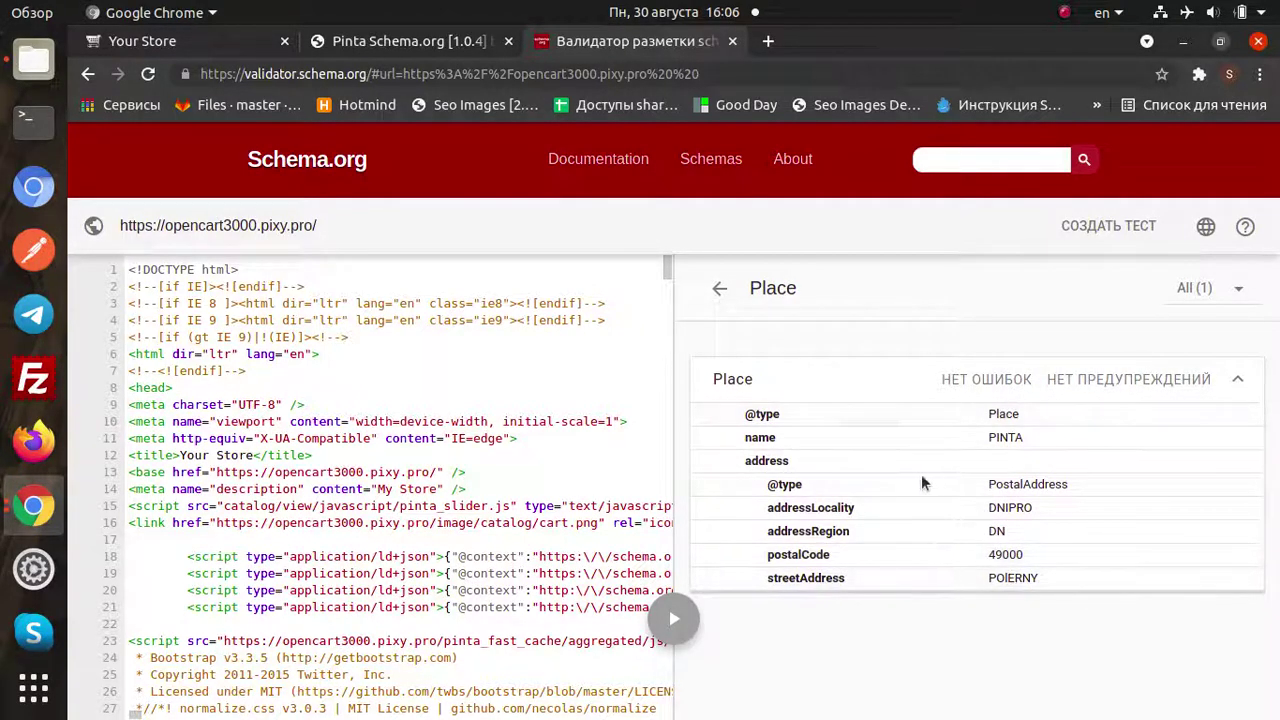
pyautogui.click(718, 290)
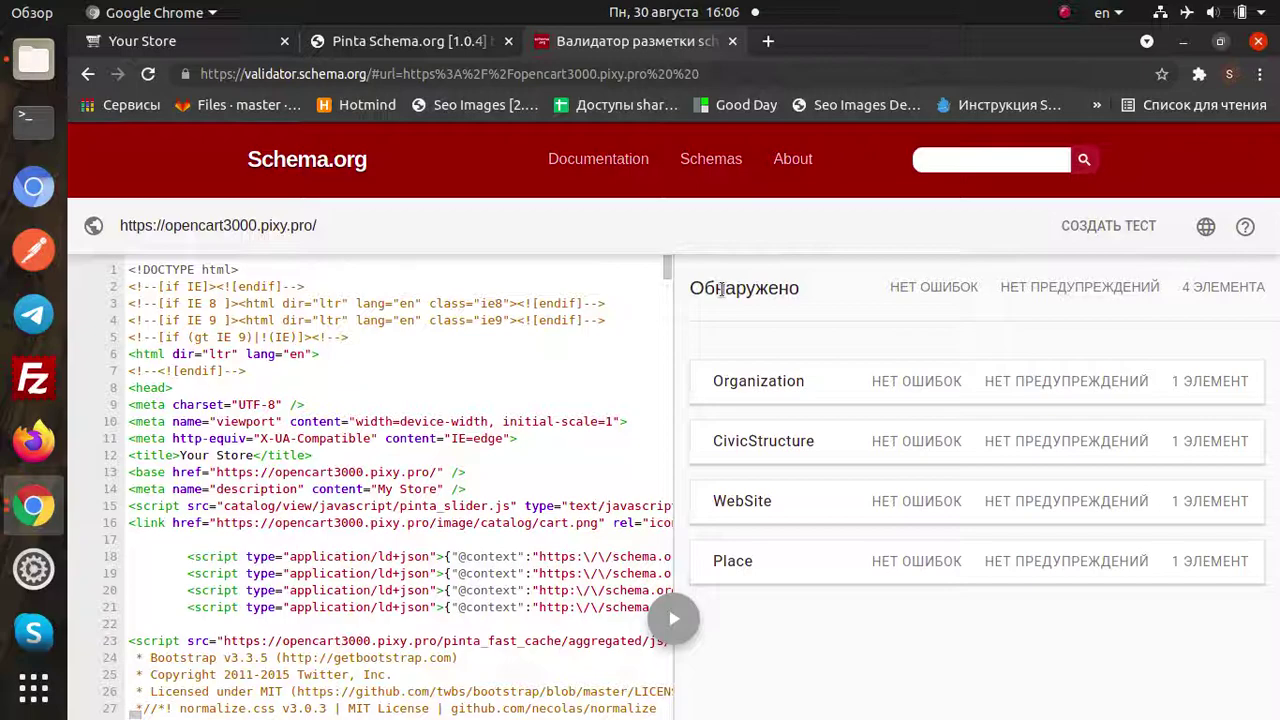